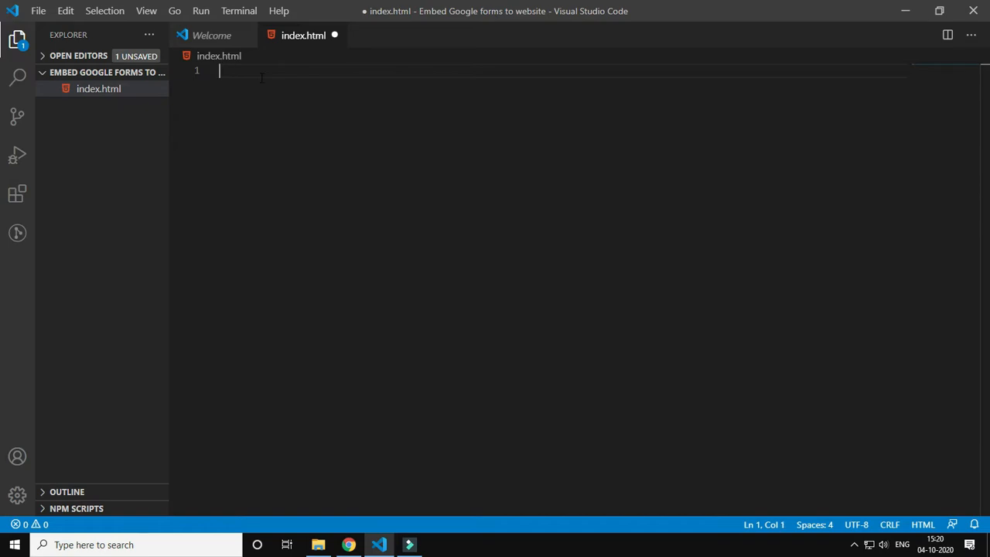
Insert the HTML boilerplate in index.html and put the cursor on the empty line inside the body
text(!)
key(Tab)
click(265, 171)
click(269, 182)
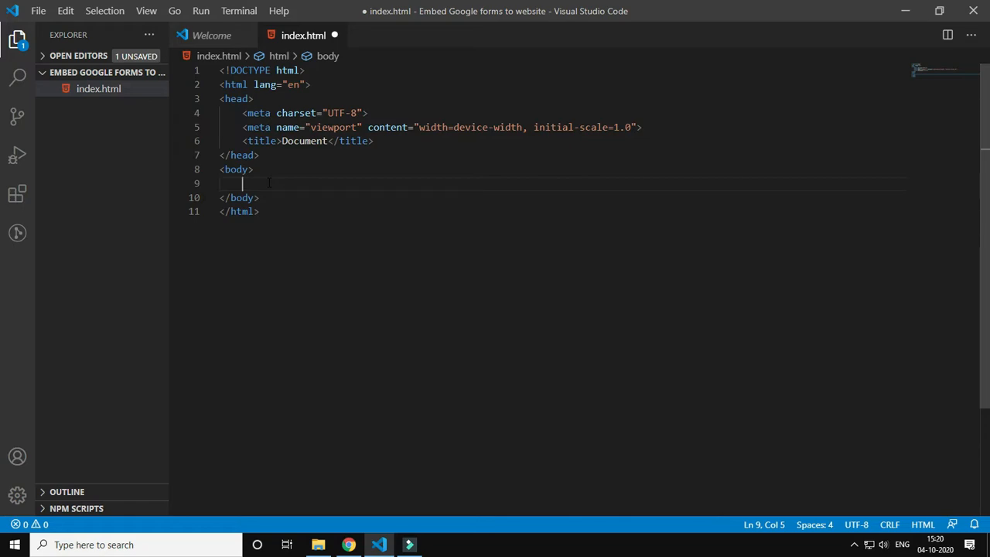
Switch to Chrome and select the Tailwind CSS CDN link tag in the Tailwind installation docs for copying
click(351, 545)
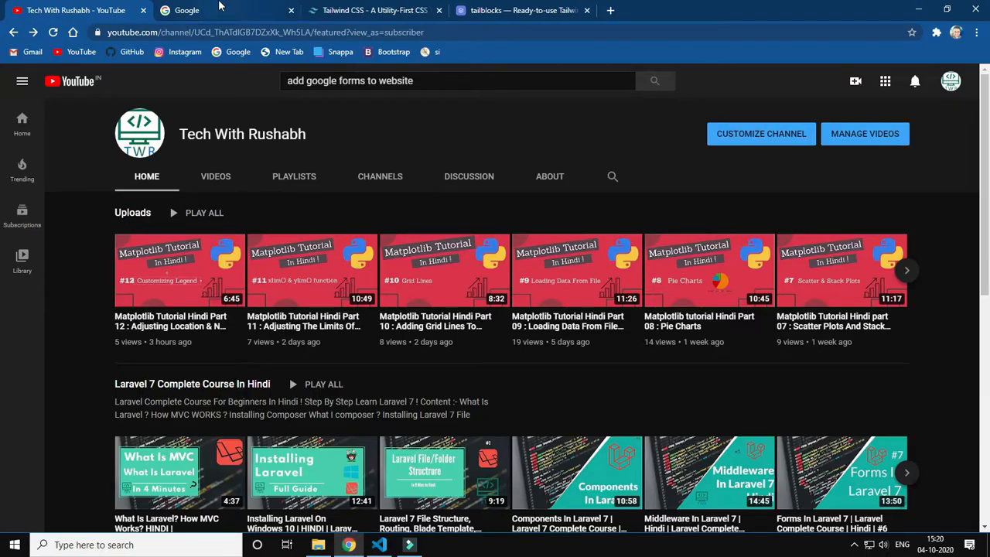
click(381, 15)
click(171, 321)
scroll(397, 352, down, 20)
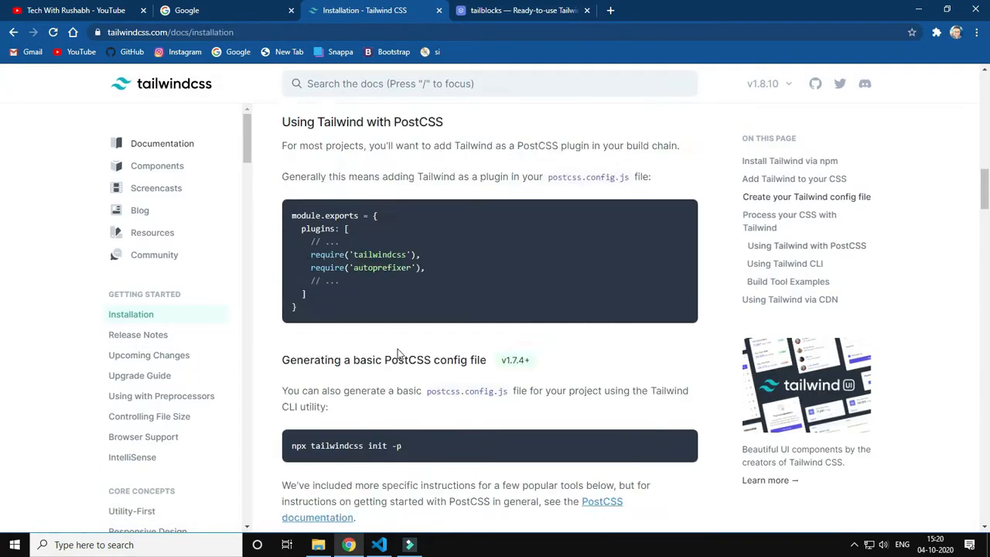
scroll(397, 347, down, 13)
scroll(398, 352, up, 1)
triple_click(399, 322)
Back in Visual Studio Code, add the Tailwind CDN stylesheet link below the title in the head of index.html
key(alt+Tab)
click(376, 143)
key(Return)
text(<link href="https://unpkg.com/tailwindcss@^1.0/dist/tailwind.min.css" rel="stylesheet">)
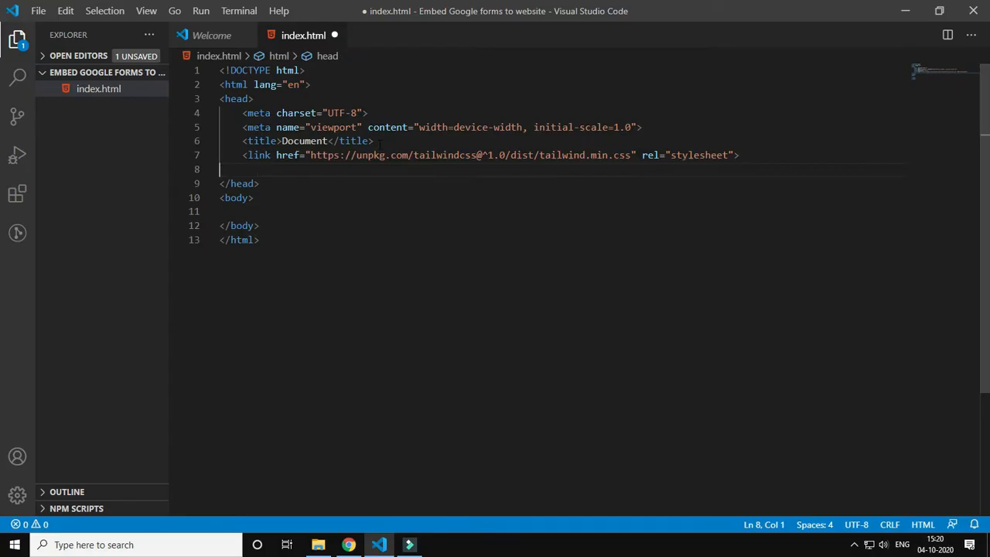
In Chrome, pick the first header block on Tailblocks, set the orange colour theme, and copy the block's code
click(349, 544)
key(ctrl+Tab)
scroll(66, 239, down, 20)
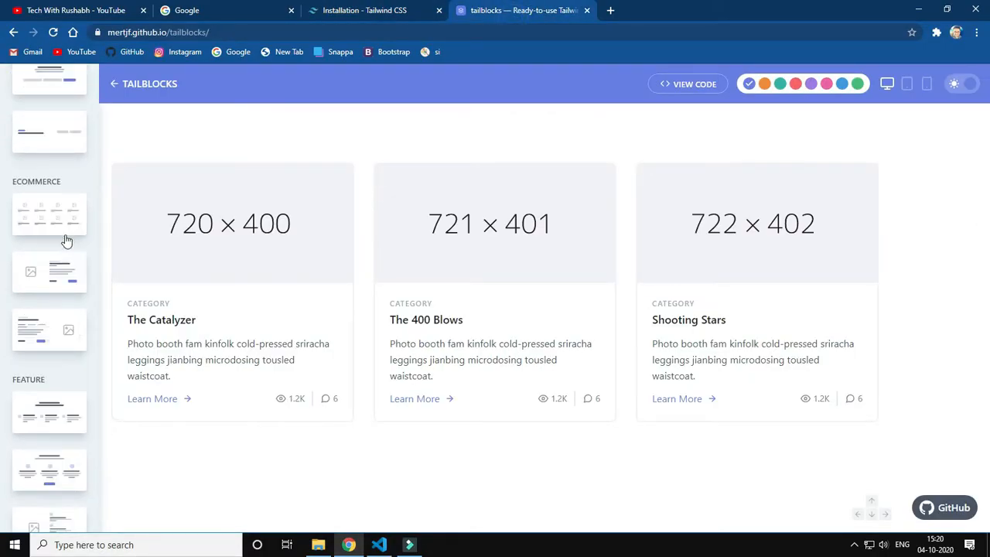
scroll(67, 251, down, 3)
click(52, 340)
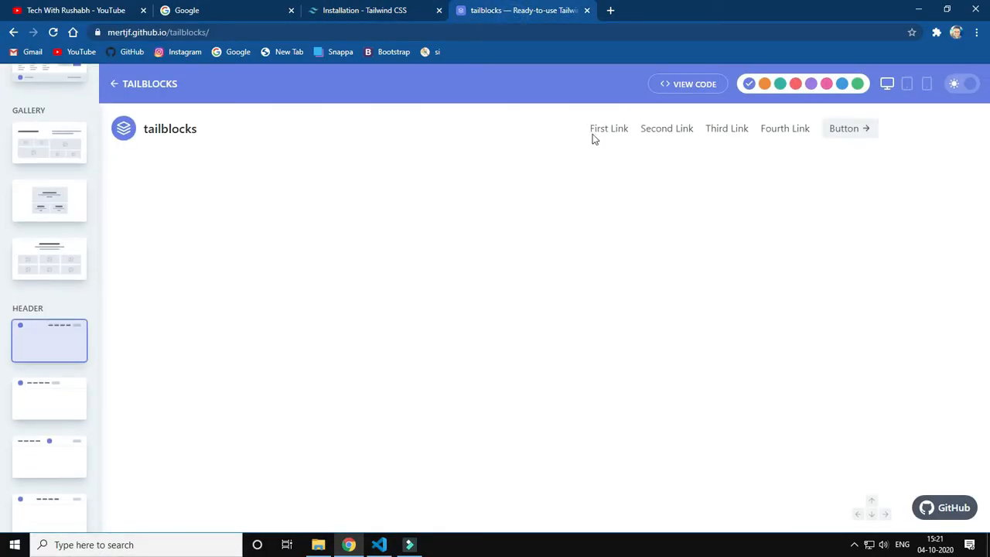
click(765, 85)
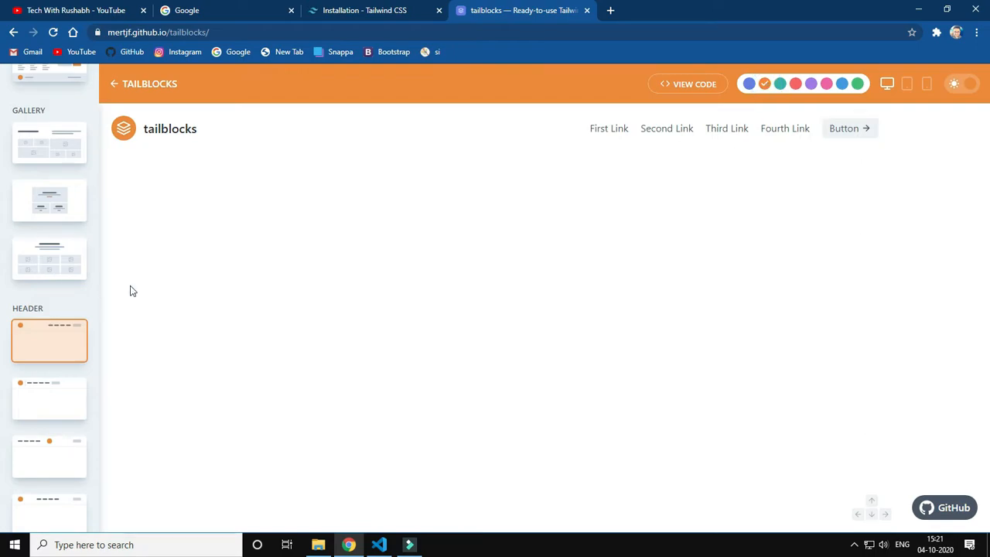
click(654, 82)
drag(179, 422, 118, 166)
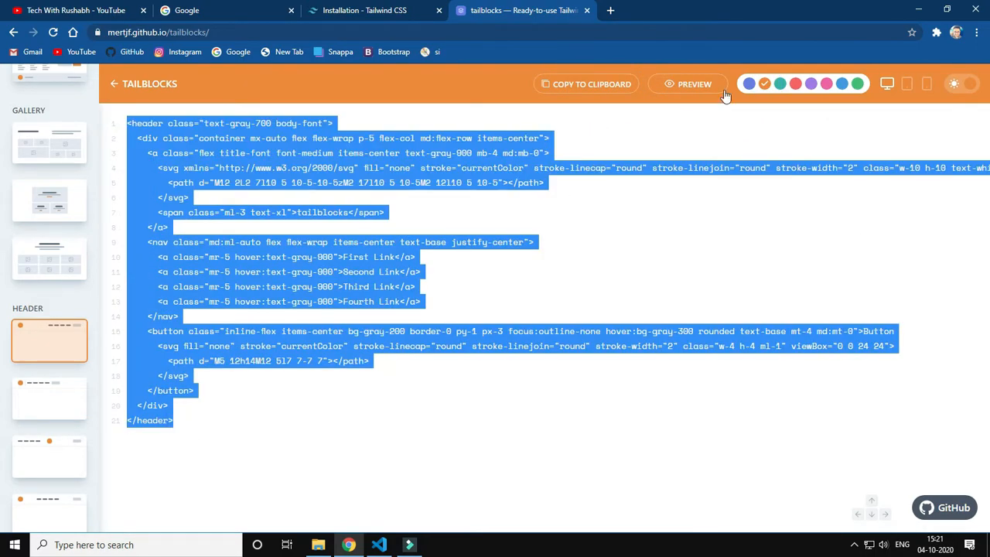
click(594, 82)
Switch to Visual Studio Code, paste the header code into the body of index.html and save the file
click(378, 545)
key(ctrl+v)
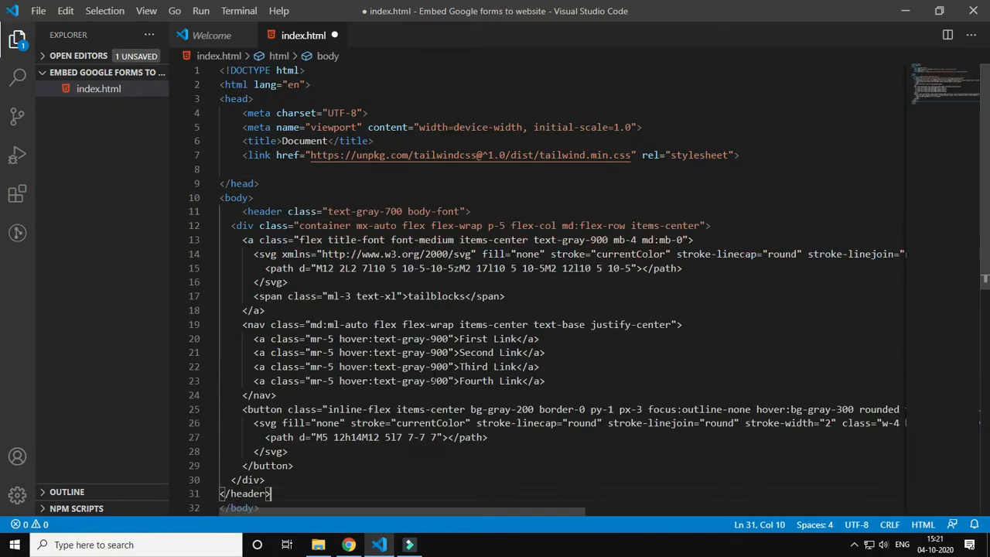
key(ctrl+s)
Copy the path of index.html and open the page in a new Chrome tab
right_click(85, 91)
click(143, 280)
key(alt+Tab)
click(609, 11)
click(606, 33)
key(ctrl+v)
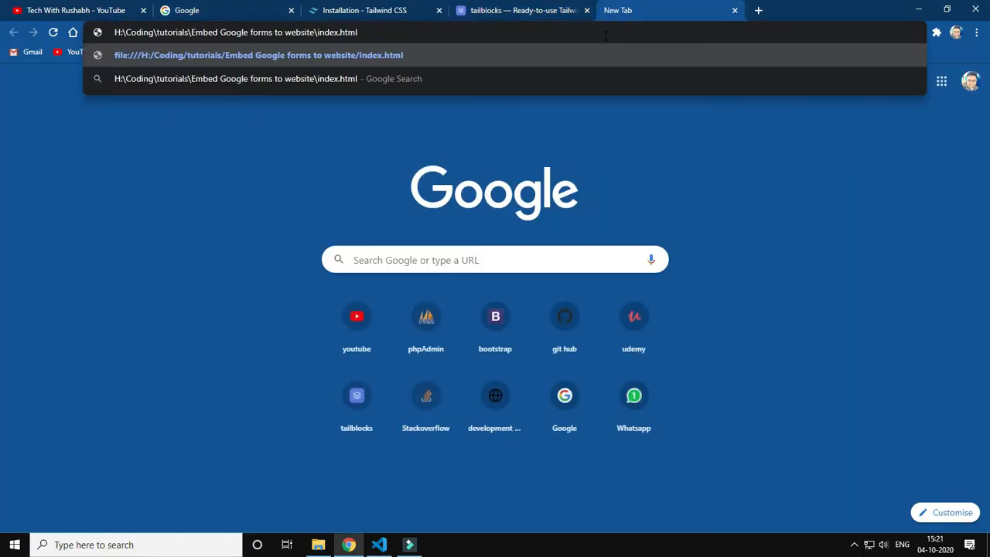
key(Return)
Copy the code of the first hero block on Tailblocks
click(467, 10)
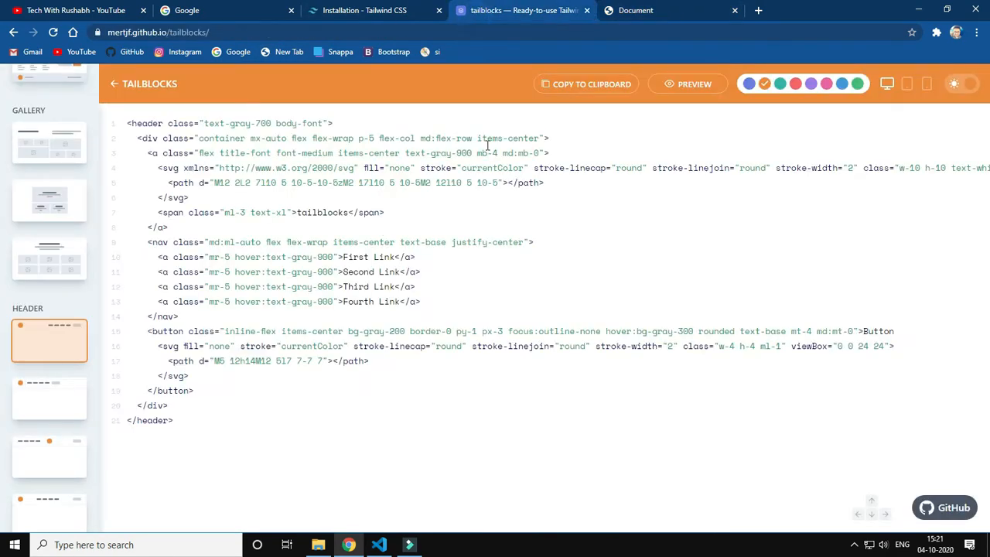
scroll(58, 402, down, 2)
click(58, 406)
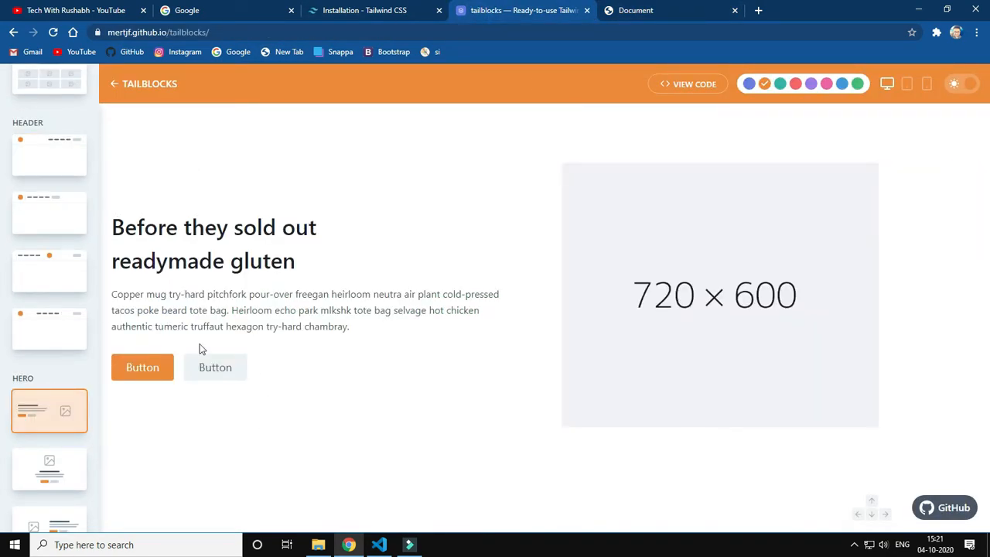
click(694, 85)
click(570, 90)
Switch to Visual Studio Code and paste the hero section below the header, leaving blank lines after it
click(379, 545)
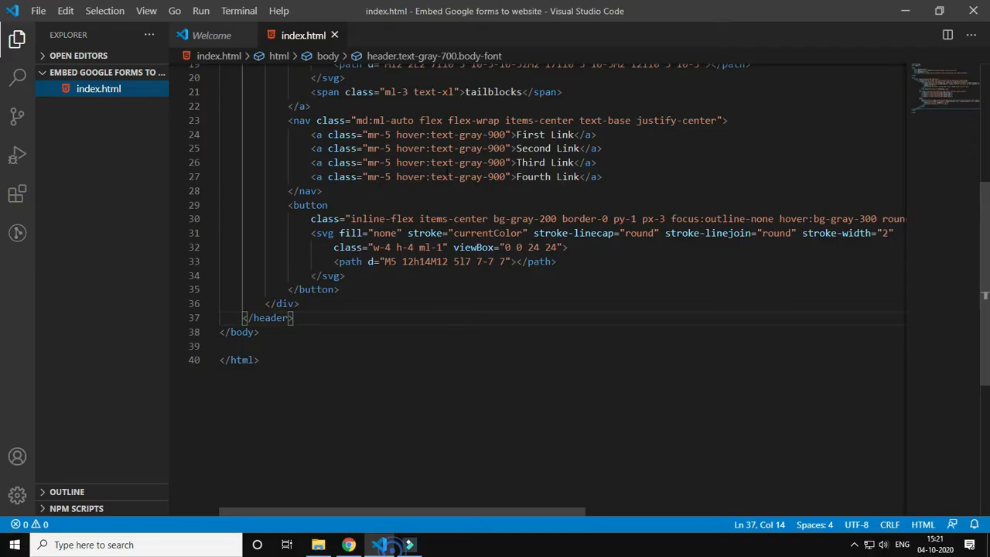
key(Return)
key(Return)
key(ctrl+v)
key(Return)
key(Return)
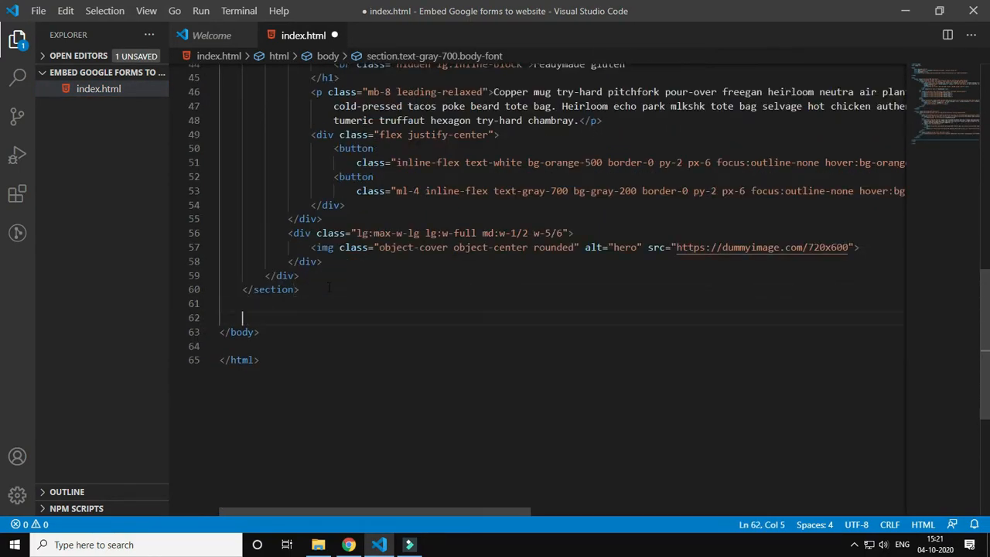
Copy the third statistic block from Tailblocks in Chrome and paste its code below the hero section in index.html
key(alt+Tab)
scroll(66, 426, down, 5)
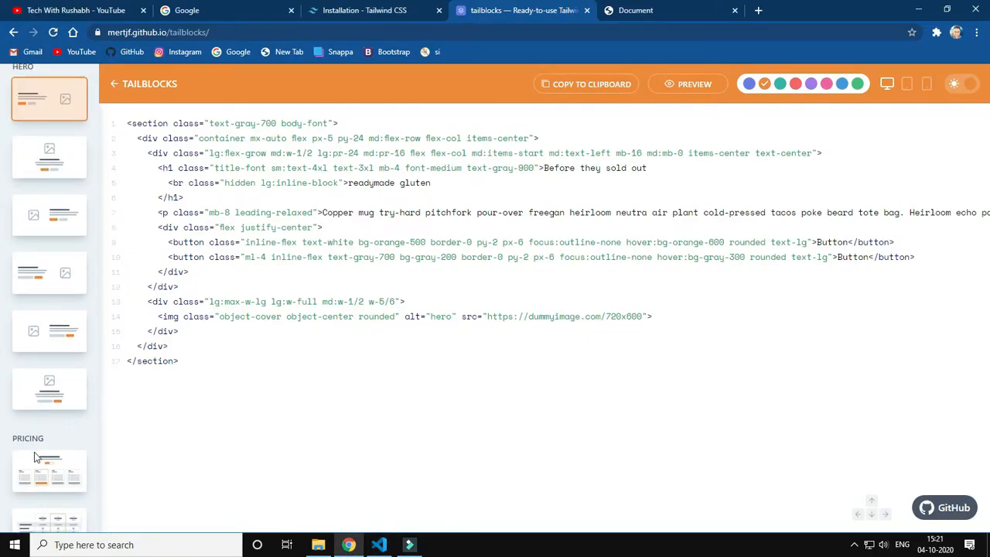
click(73, 362)
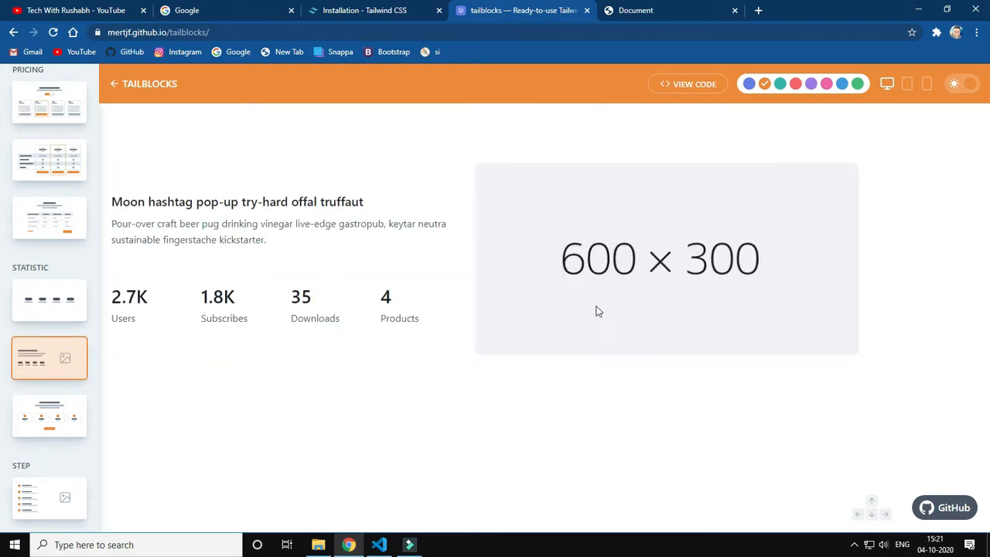
scroll(59, 363, down, 2)
click(70, 289)
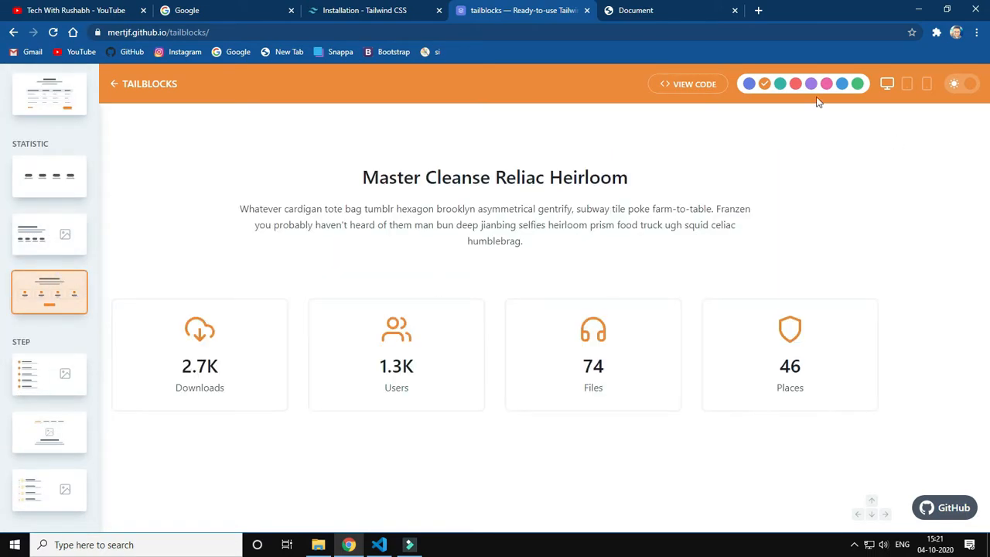
click(695, 84)
click(600, 82)
key(alt+Tab)
key(ctrl+v)
Copy the first step block from Tailblocks in Chrome and paste its code after the statistic section in index.html
key(alt+Tab)
scroll(49, 379, down, 1)
click(49, 325)
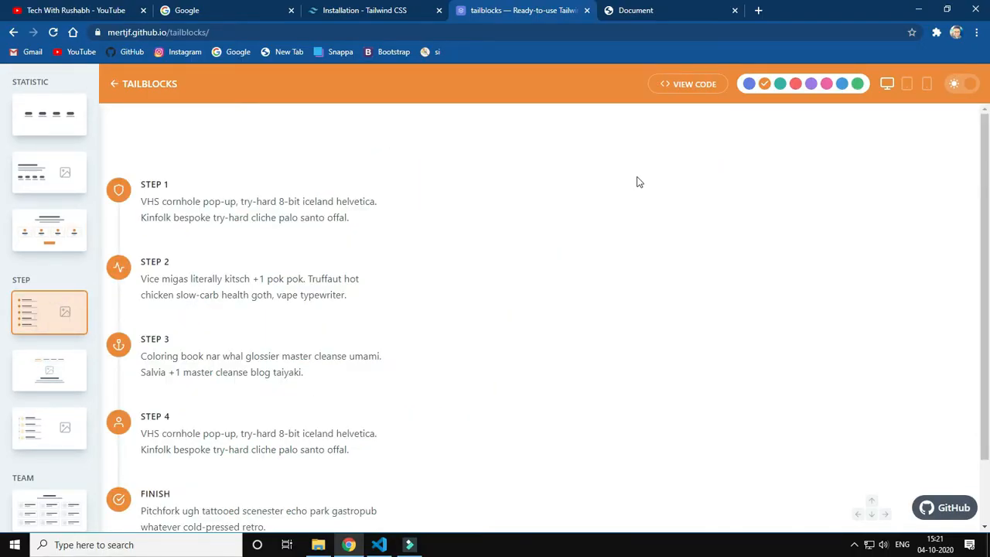
click(694, 83)
scroll(386, 331, down, 5)
click(563, 82)
key(alt+Tab)
key(ctrl+v)
Copy the second contact block, with map and feedback form, from Tailblocks in Chrome and paste it after the step section in index.html
key(alt+Tab)
scroll(64, 360, down, 1)
scroll(64, 360, down, 20)
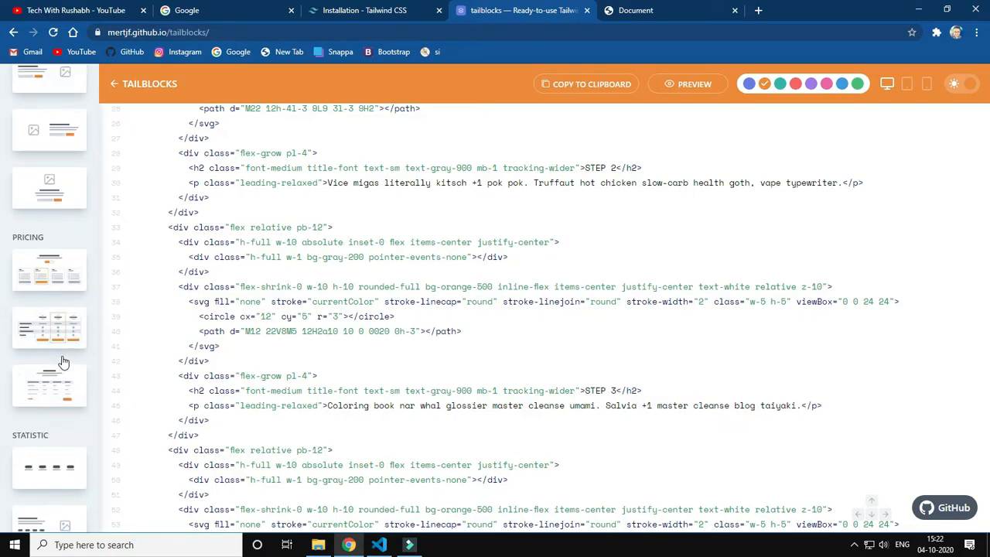
scroll(62, 355, up, 15)
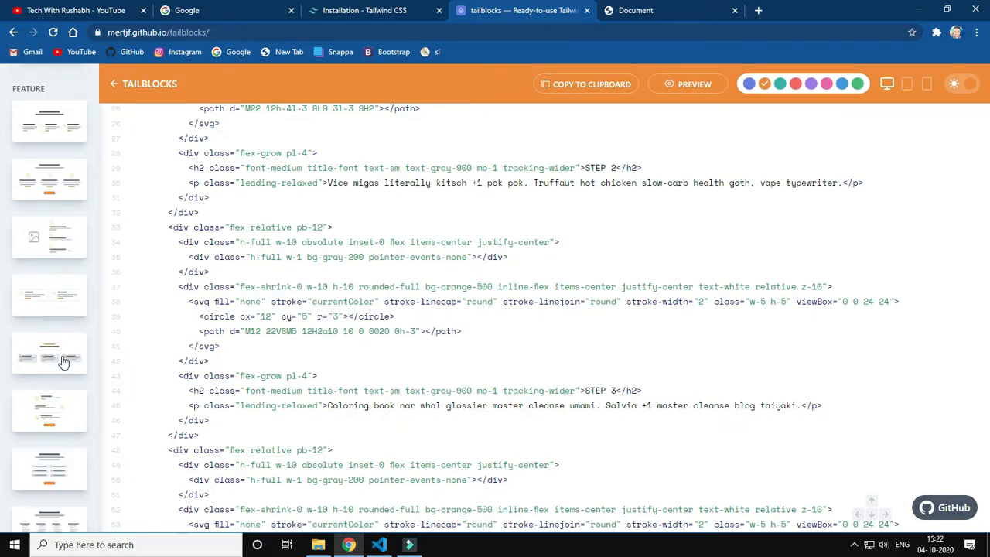
scroll(64, 362, up, 10)
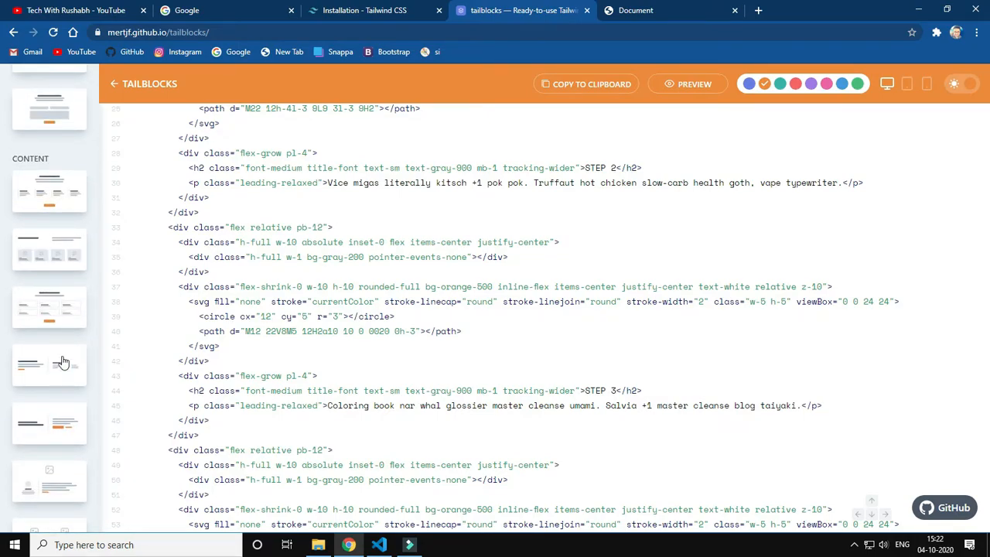
click(75, 404)
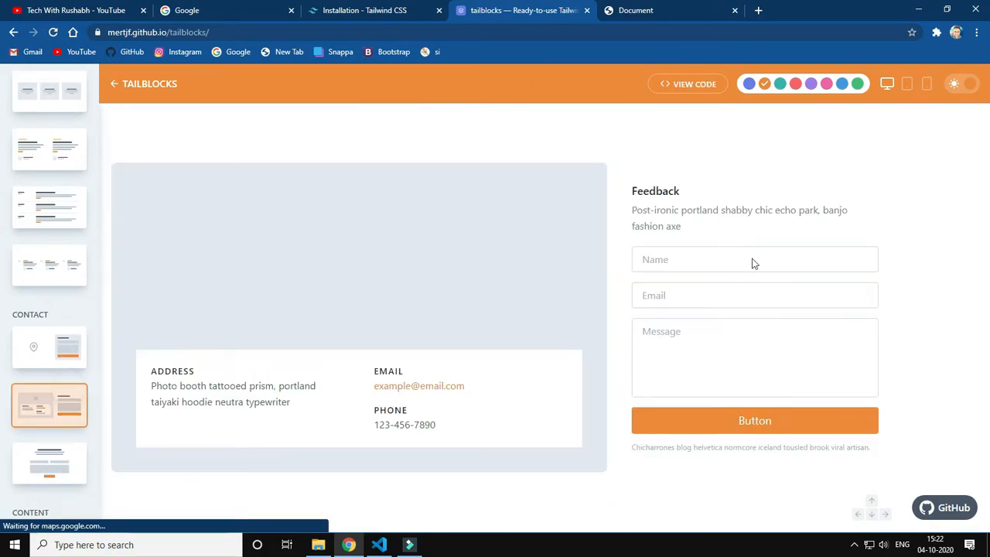
click(700, 87)
click(612, 87)
key(alt+Tab)
click(357, 295)
key(Return)
key(ctrl+v)
Copy the first footer block from Tailblocks in Chrome, paste it after the contact section in index.html, and save the file
key(alt+Tab)
scroll(31, 386, down, 5)
scroll(35, 354, down, 5)
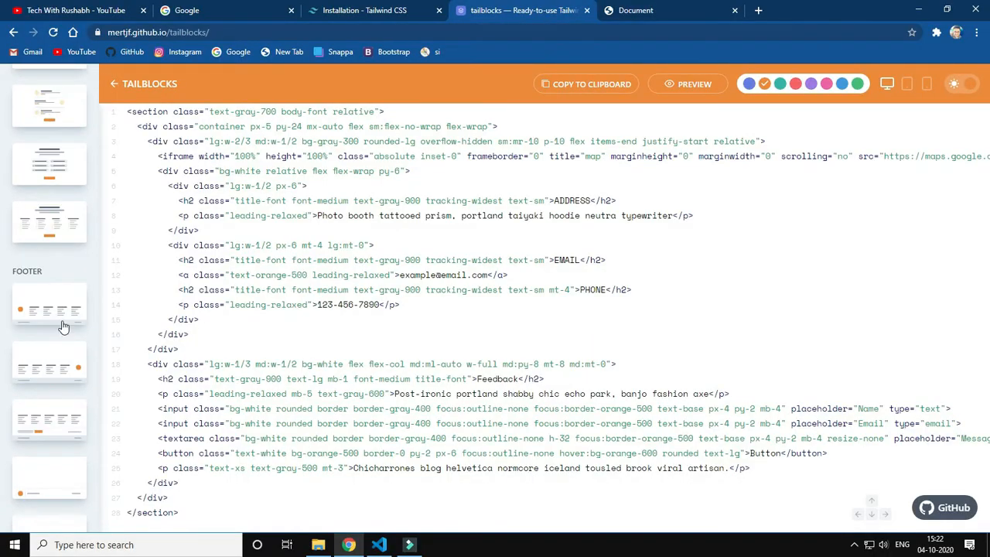
click(60, 303)
click(694, 84)
scroll(278, 391, down, 5)
click(600, 84)
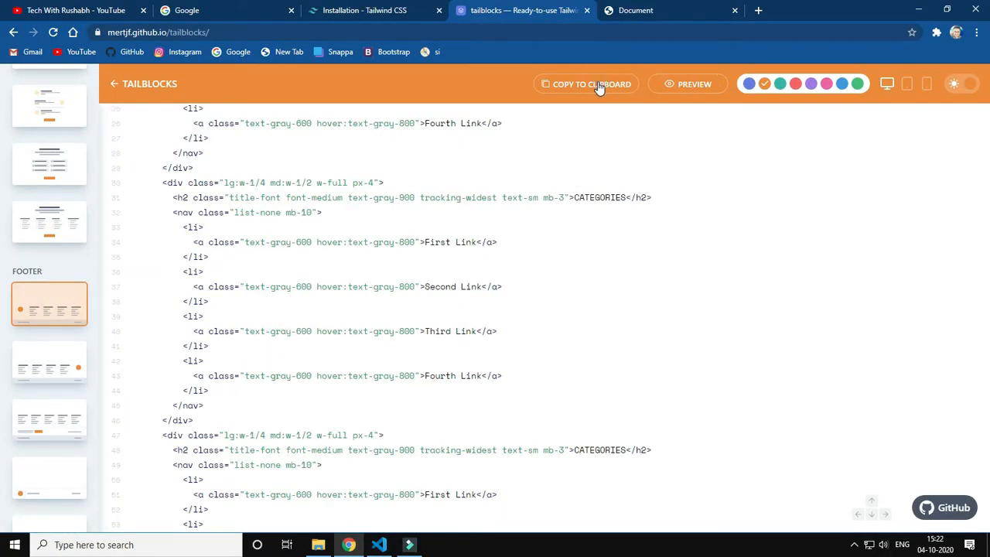
key(alt+Tab)
click(358, 331)
key(Return)
key(ctrl+v)
key(ctrl+s)
Switch to Chrome, reload the index.html page, and move its tab directly after the YouTube tab
key(alt+Tab)
click(693, 10)
click(681, 29)
key(Return)
drag(262, 5, 232, 8)
drag(649, 9, 238, 5)
click(657, 10)
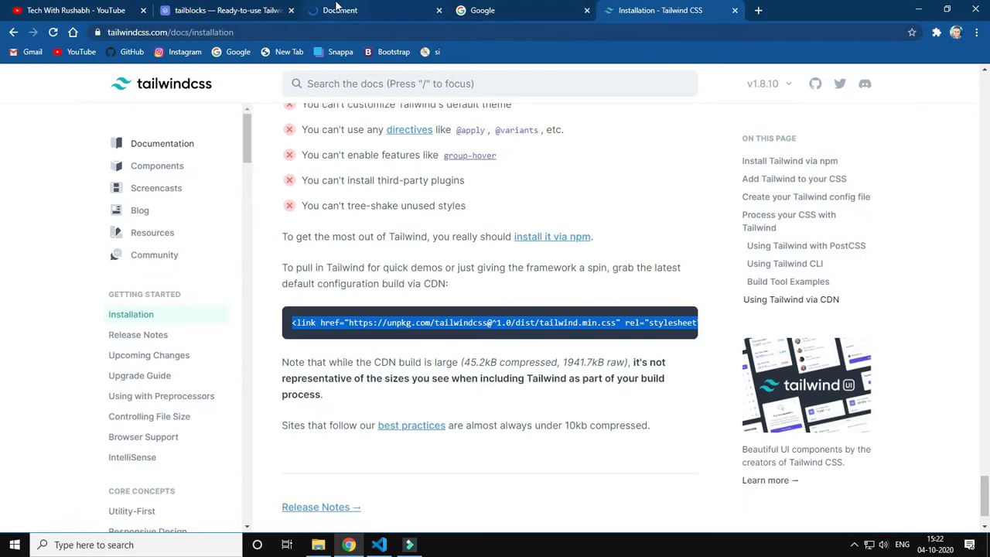
drag(340, 10, 303, 17)
Change the page title in index.html to "Tutorial", save the file, and reload the page in Chrome
click(379, 545)
drag(946, 448, 951, 70)
double_click(305, 155)
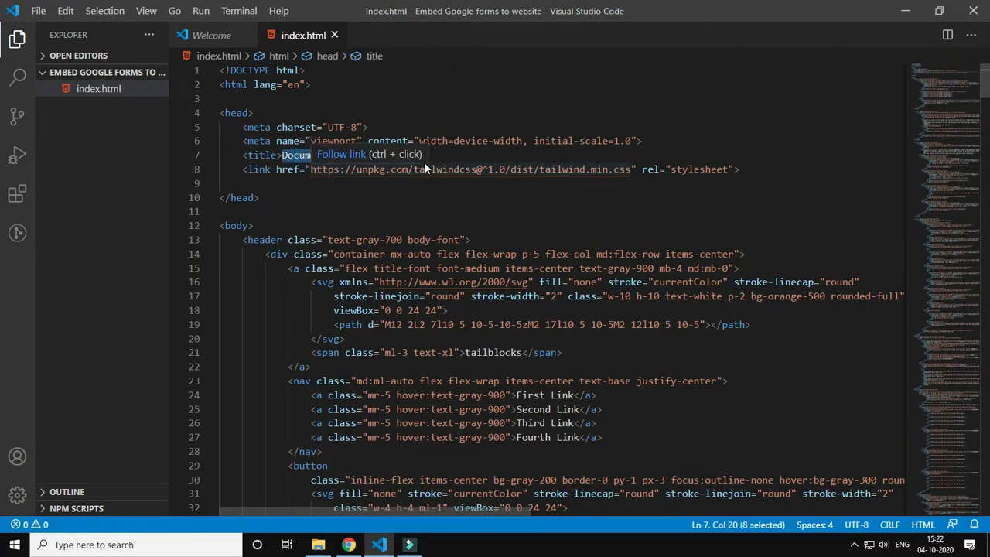
key(BackSpace)
text(Tutorial)
key(ctrl+s)
key(alt+Tab)
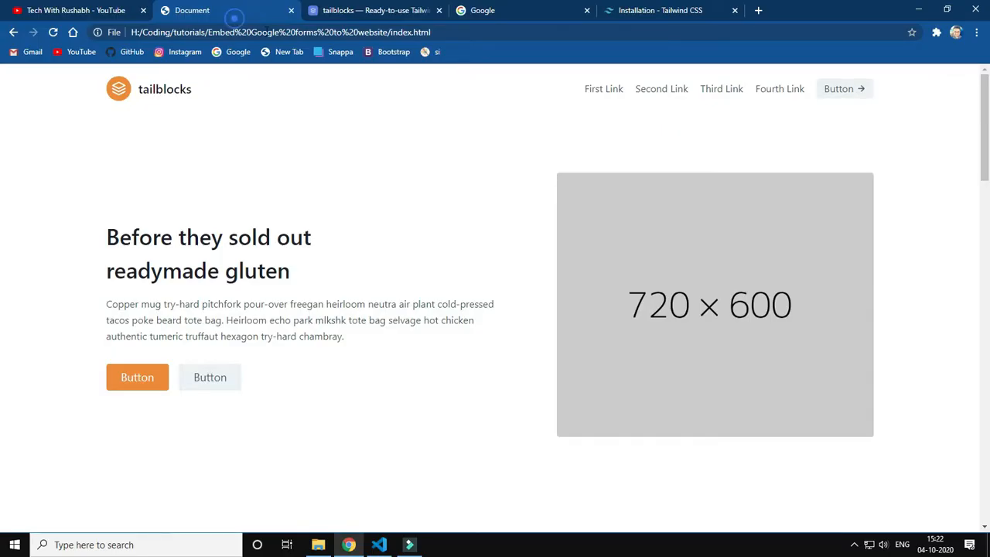
key(ctrl+r)
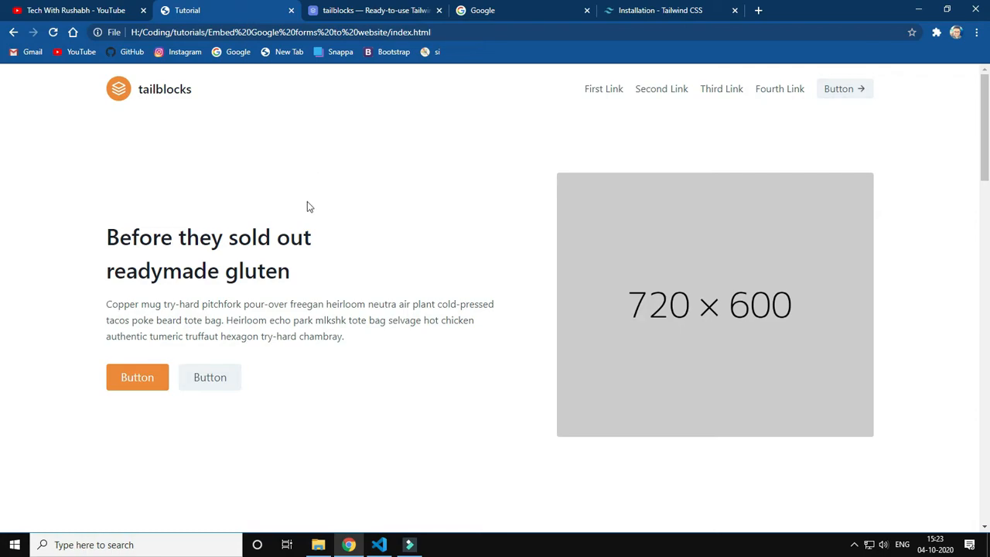
Examine the code in index.html in Visual Studio Code, including the header navigation and hero text
scroll(307, 202, down, 5)
key(alt+Tab)
scroll(361, 236, down, 4)
drag(431, 250, 347, 351)
click(522, 393)
scroll(521, 309, down, 5)
drag(522, 225, 541, 354)
click(540, 373)
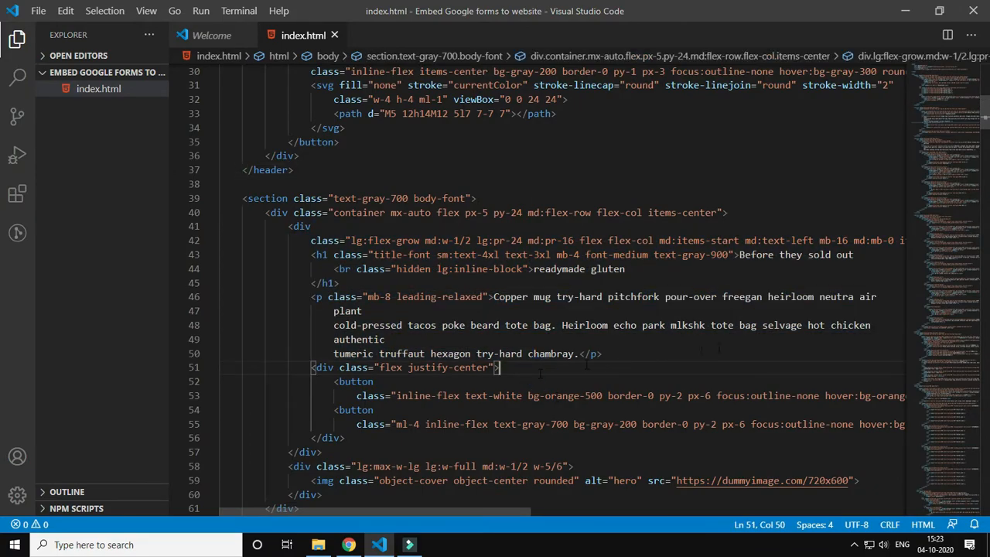
drag(935, 123, 945, 379)
Switch to Chrome and examine the rendered page's hero, statistic and step sections
key(alt+Tab)
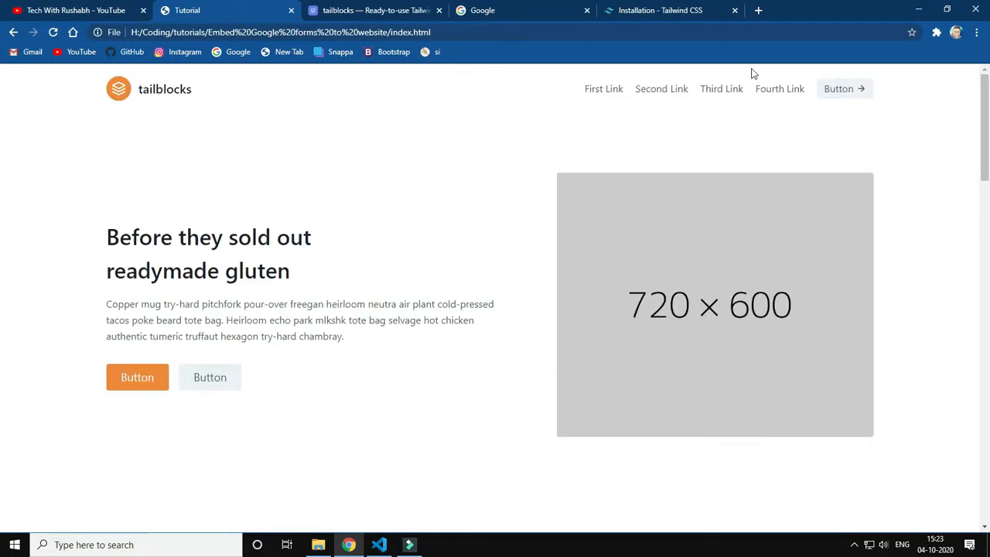
drag(983, 122, 988, 214)
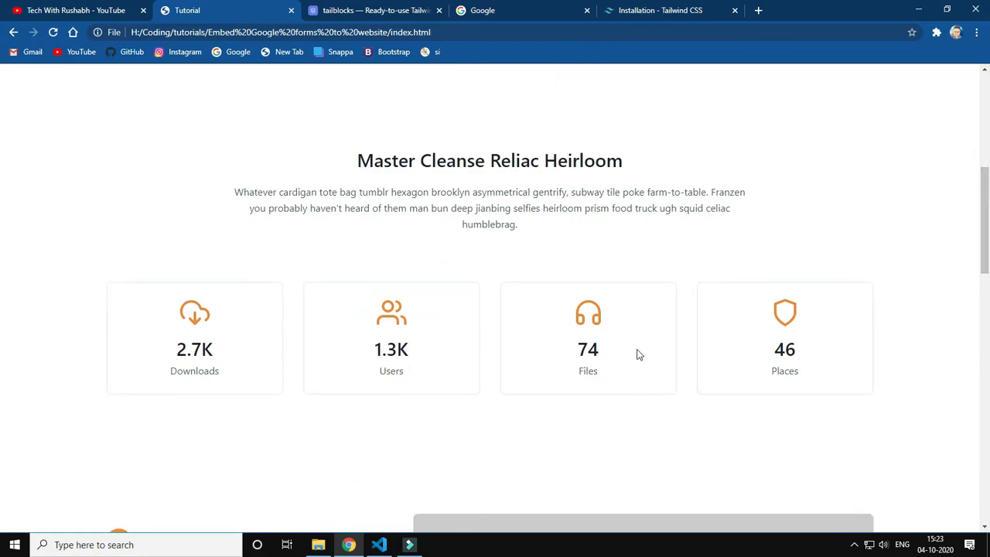
double_click(584, 355)
scroll(368, 211, down, 5)
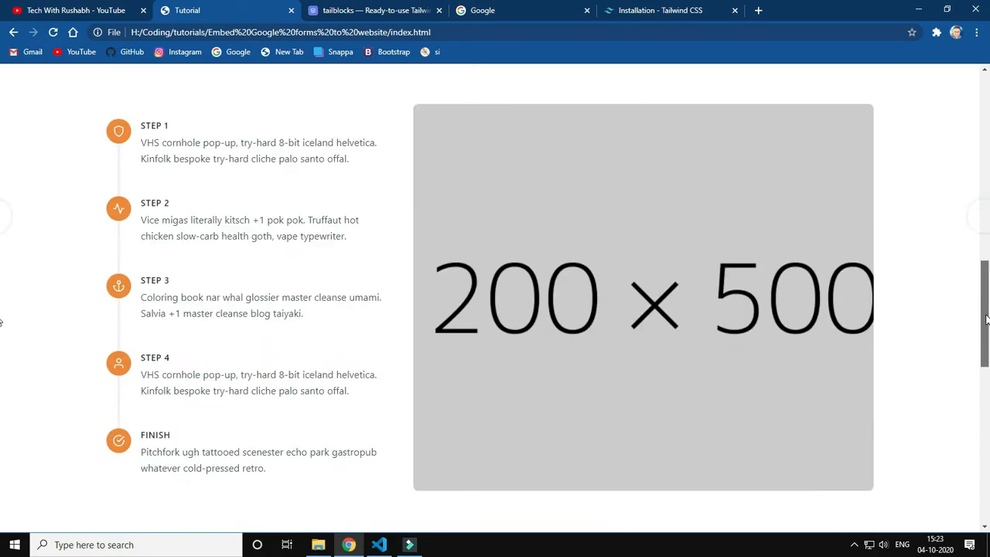
double_click(217, 125)
click(235, 137)
scroll(195, 216, up, 2)
scroll(193, 232, down, 2)
Examine the contact section's feedback form with its name, email and message fields
drag(986, 283, 985, 401)
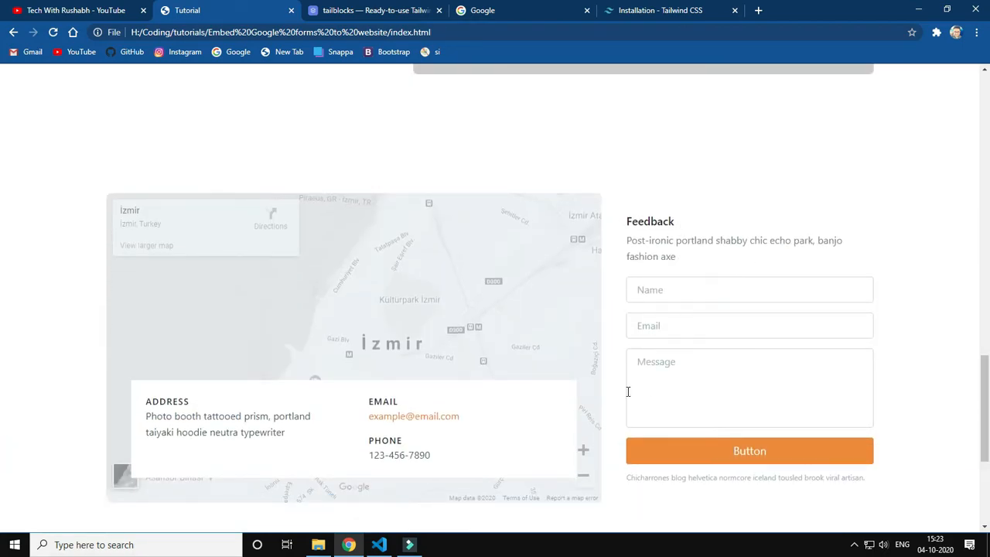
scroll(807, 354, down, 3)
scroll(787, 276, up, 2)
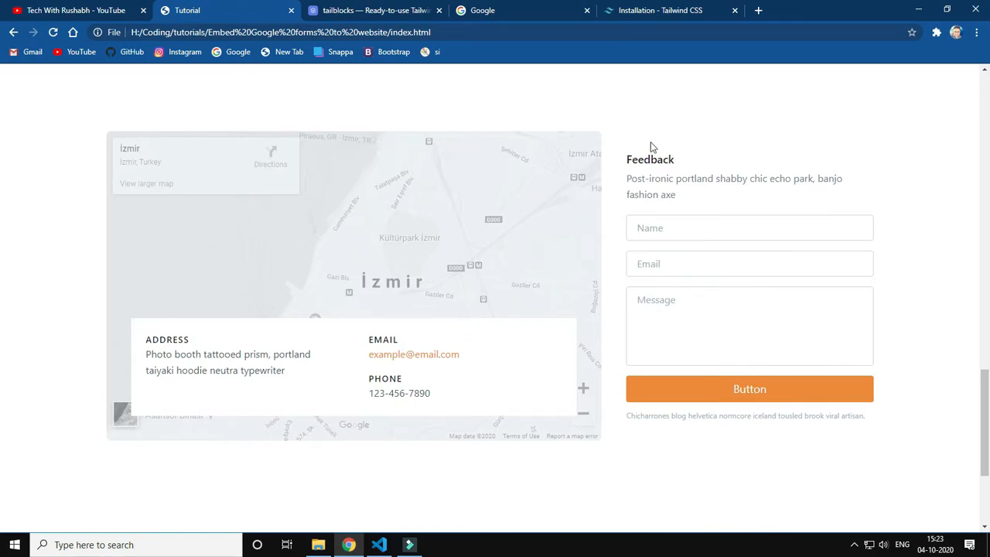
click(670, 226)
click(673, 268)
click(674, 306)
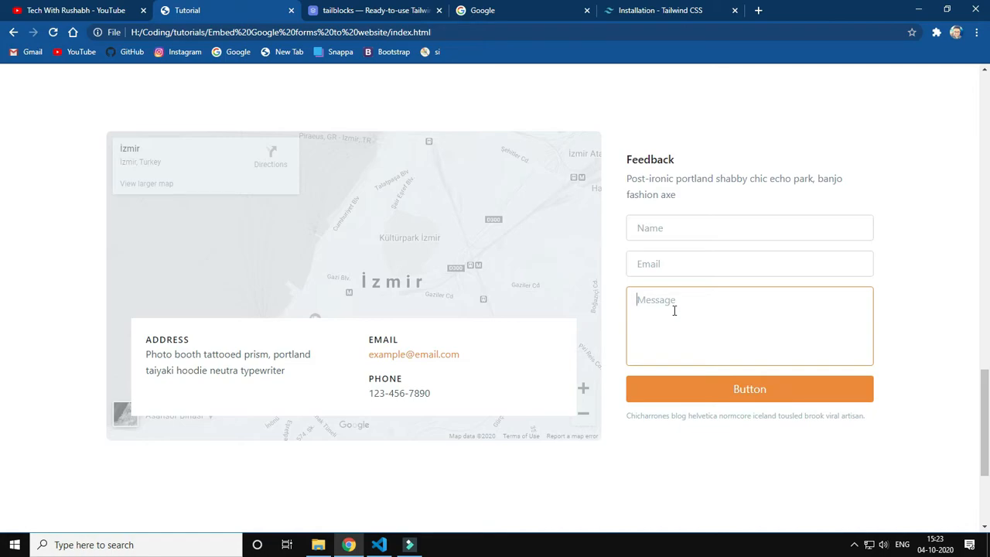
Search Google for "google forms" and open the Google Forms about page from the results
key(Tab)
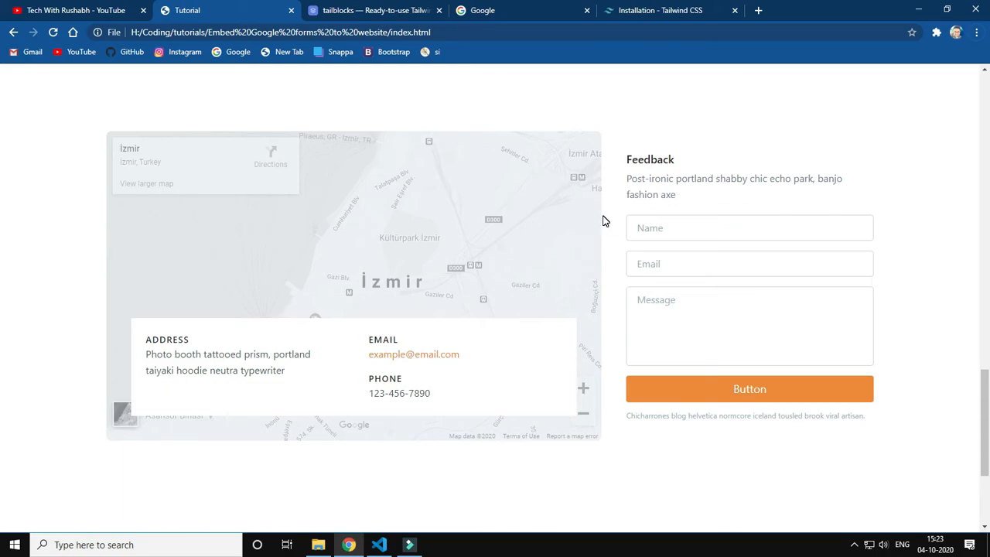
click(533, 11)
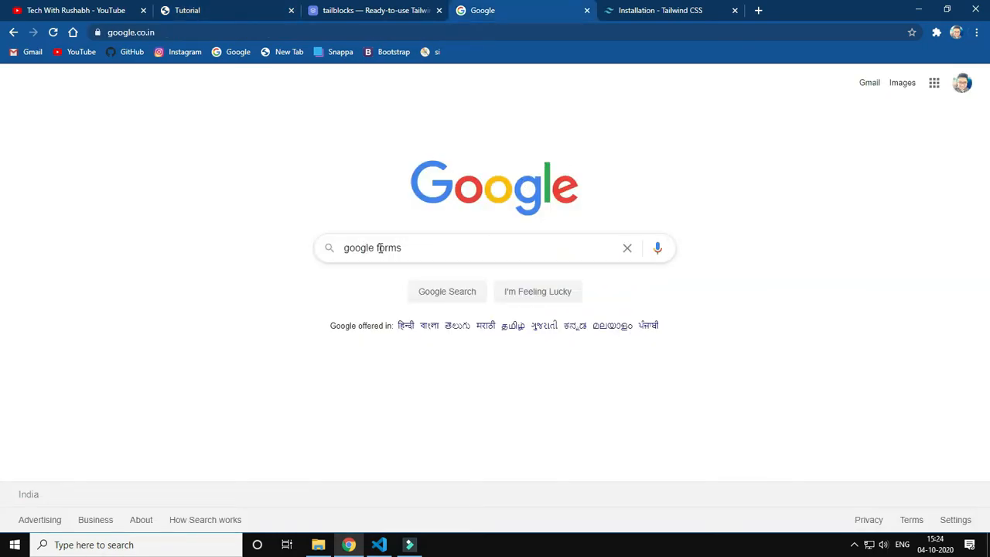
click(440, 247)
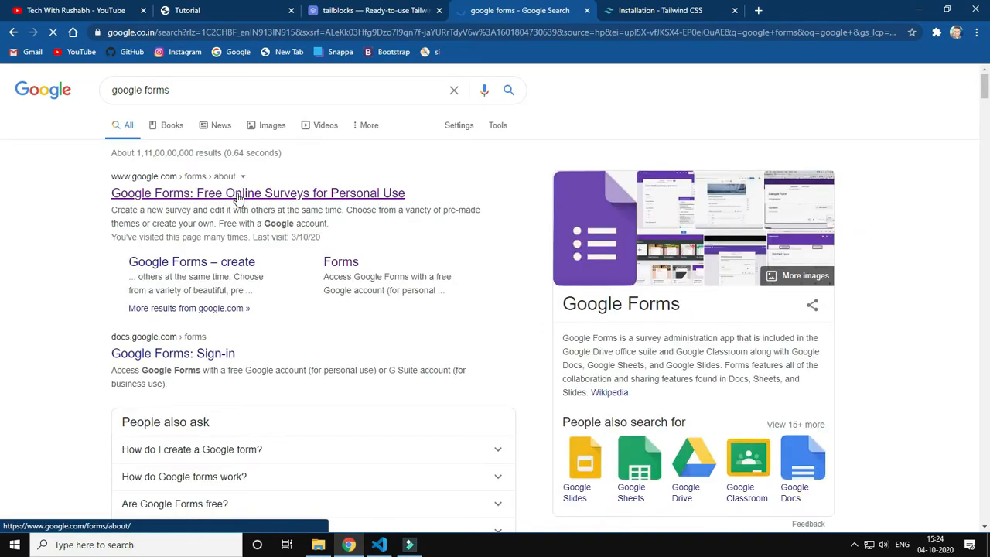
click(262, 198)
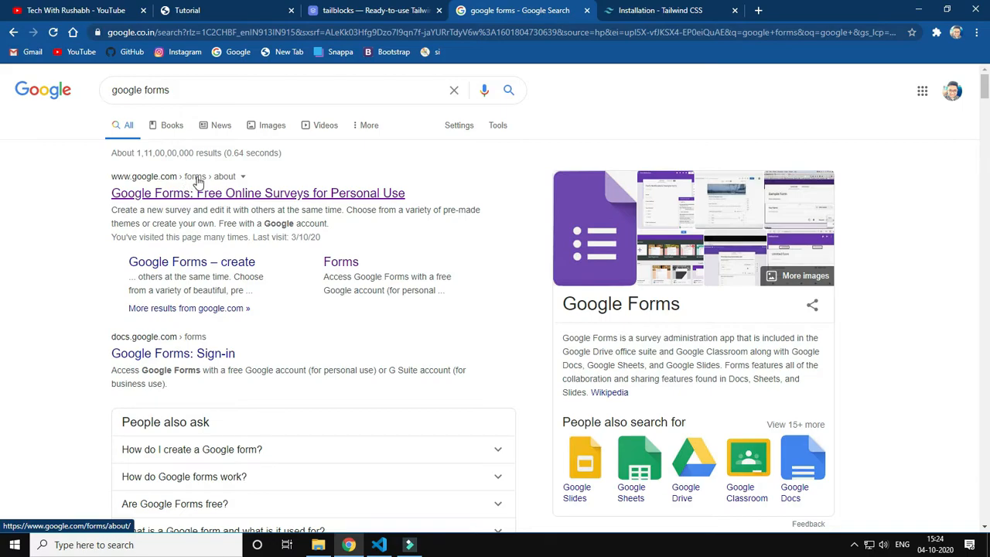
click(223, 195)
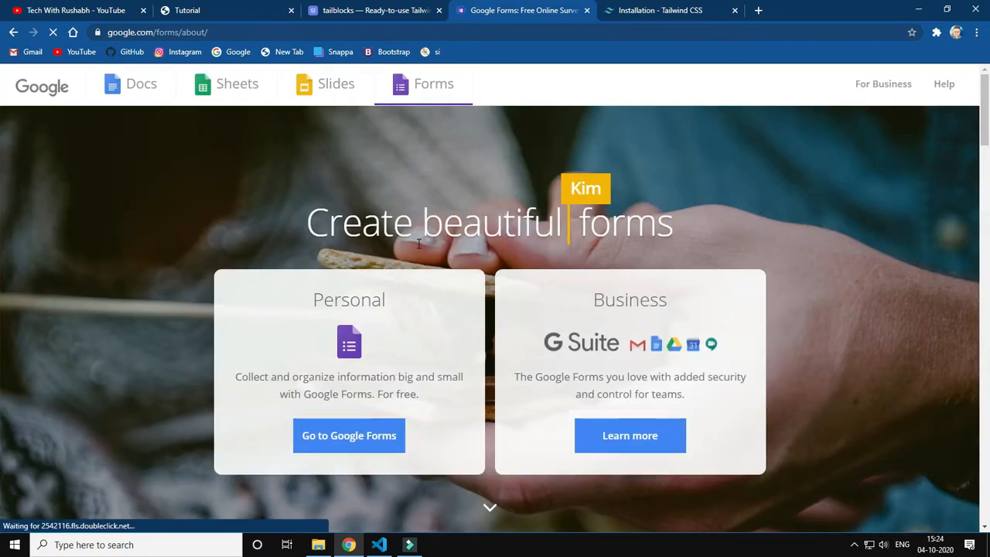
Compare the Personal and Business options and go to Google Forms with the Personal option
double_click(367, 300)
double_click(603, 300)
click(539, 310)
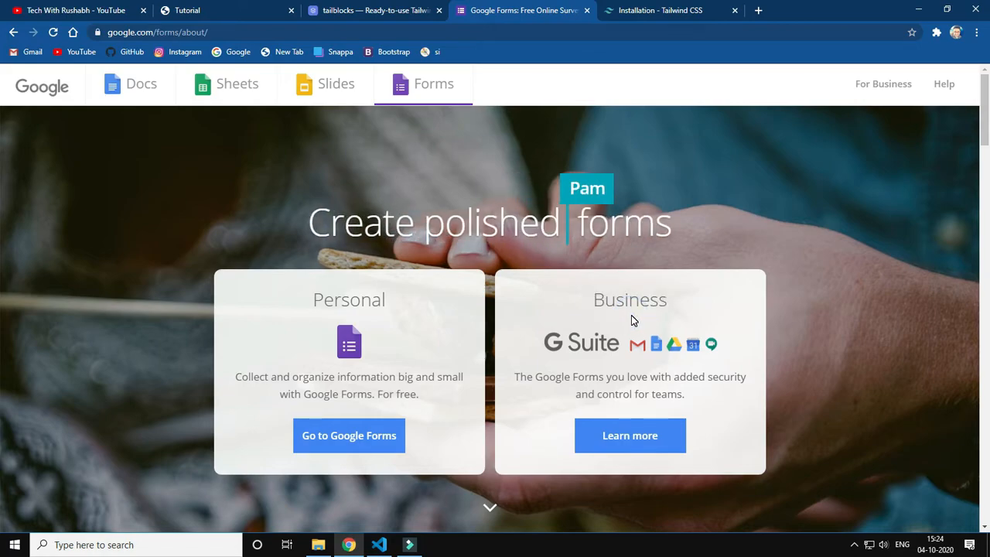
double_click(378, 295)
click(402, 299)
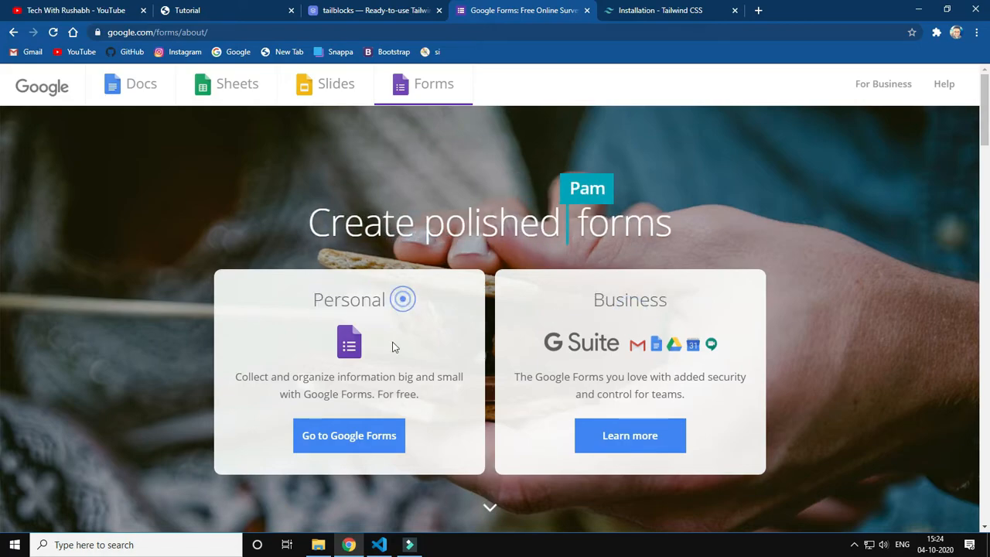
click(371, 437)
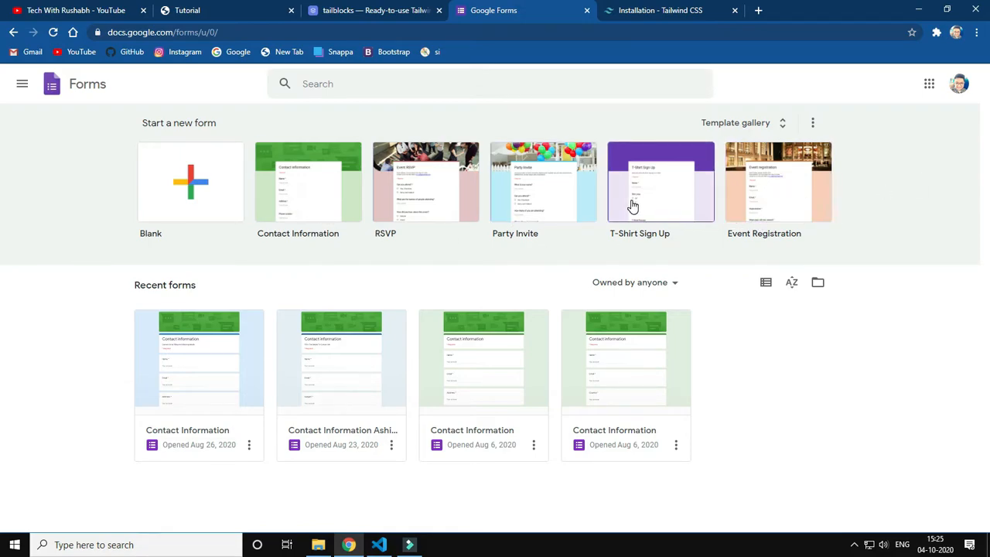
Browse the full template gallery and create a new form from the Contact Information template
click(783, 123)
scroll(570, 294, down, 2)
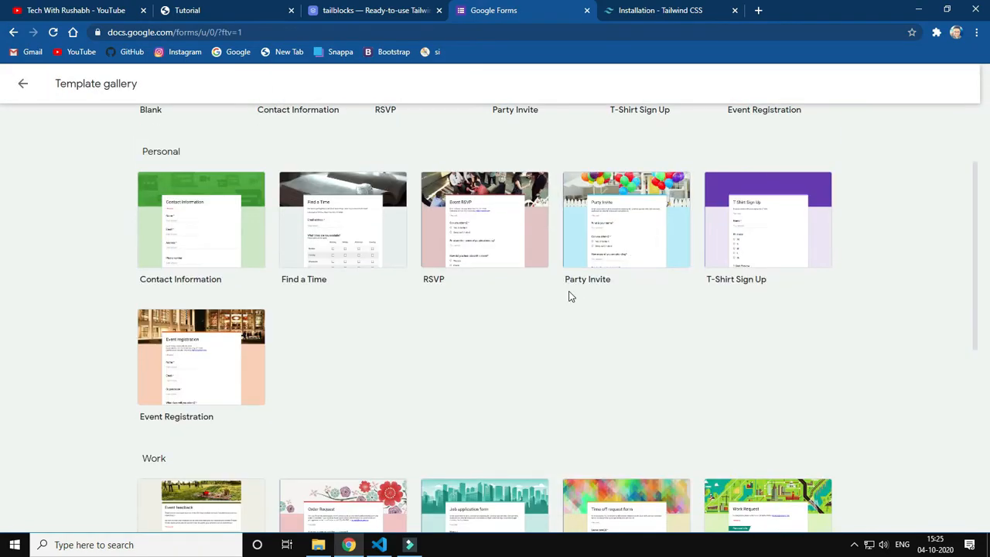
scroll(570, 296, up, 1)
scroll(570, 296, down, 5)
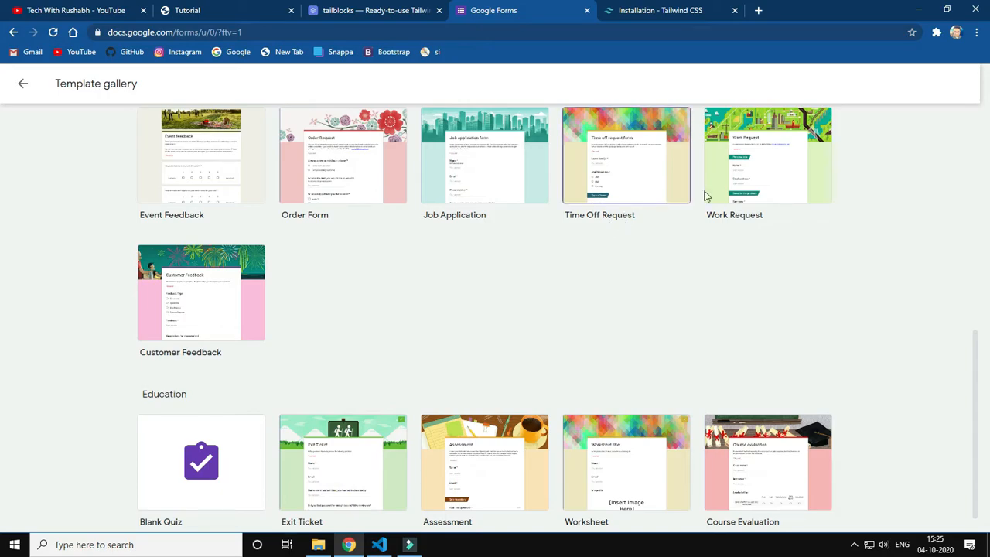
scroll(570, 245, down, 1)
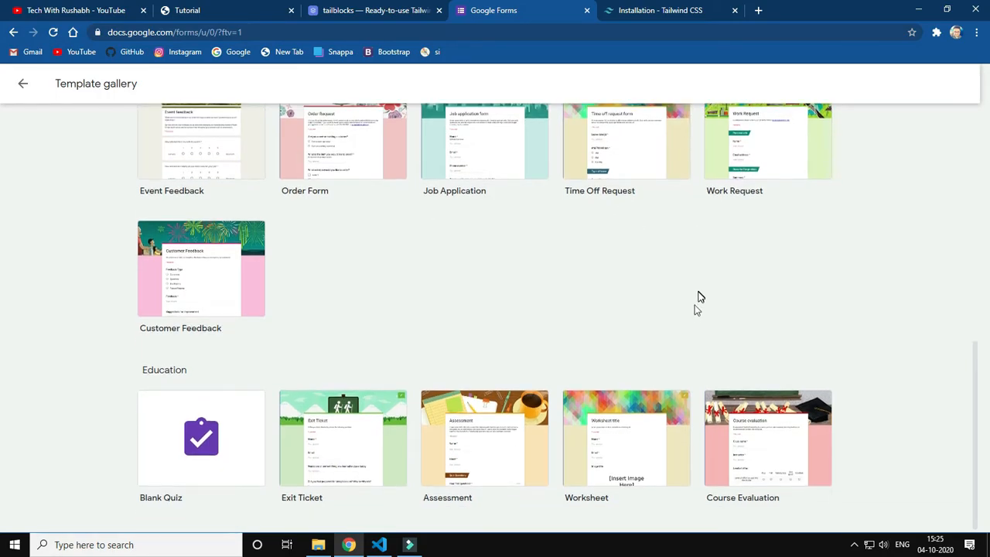
scroll(693, 311, up, 7)
scroll(454, 298, up, 2)
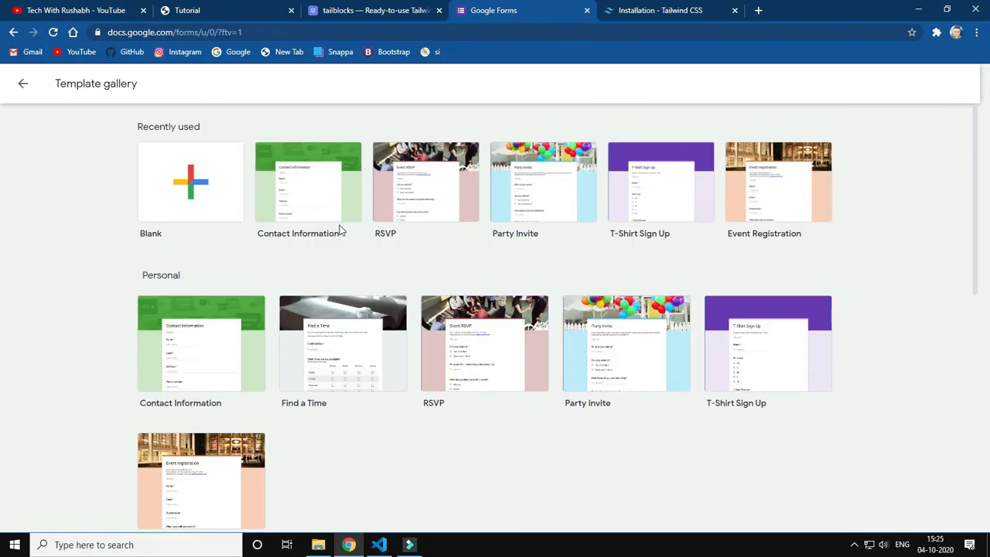
click(339, 223)
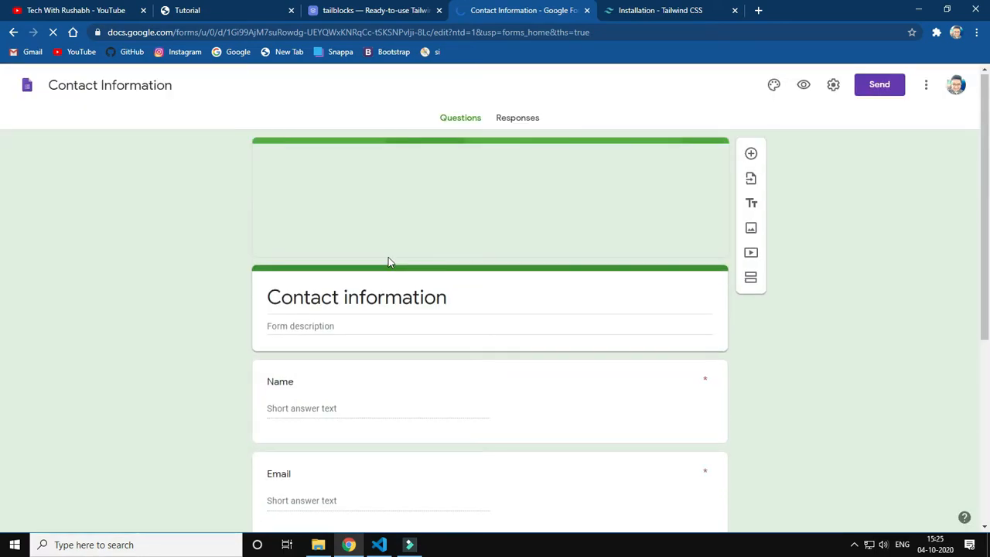
Look over the form's questions and set the form description to "Fill In The details to contact us"
scroll(335, 356, down, 3)
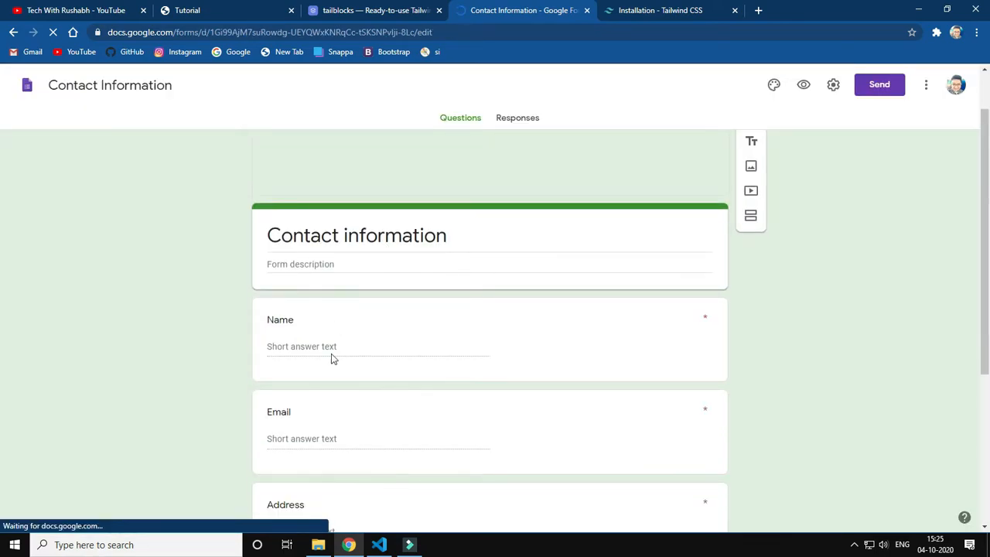
scroll(323, 258, up, 1)
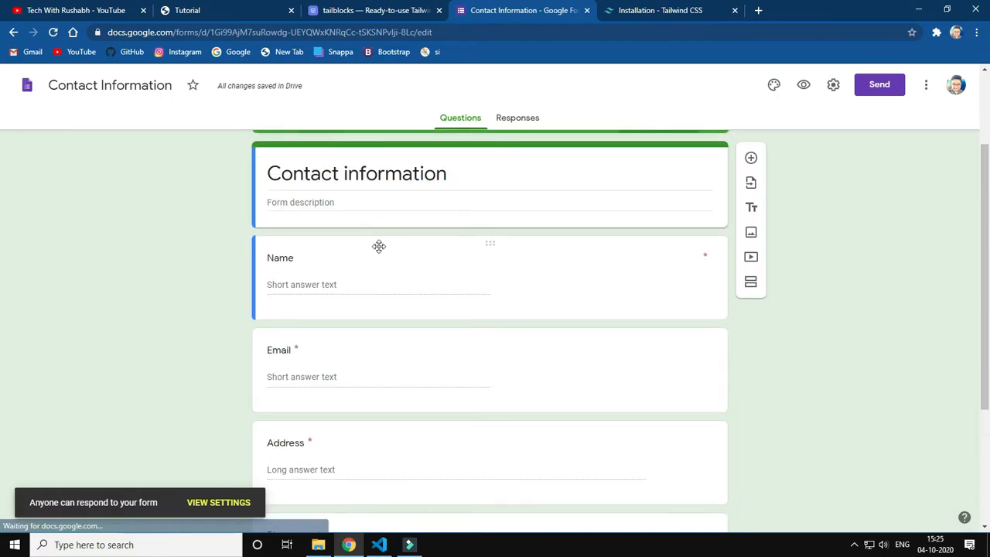
scroll(378, 245, up, 2)
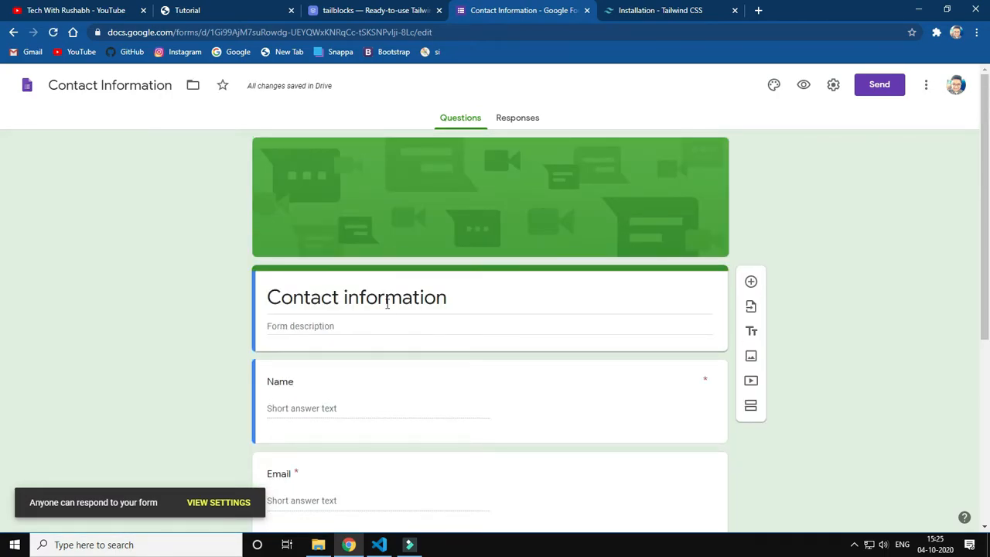
triple_click(387, 304)
click(344, 328)
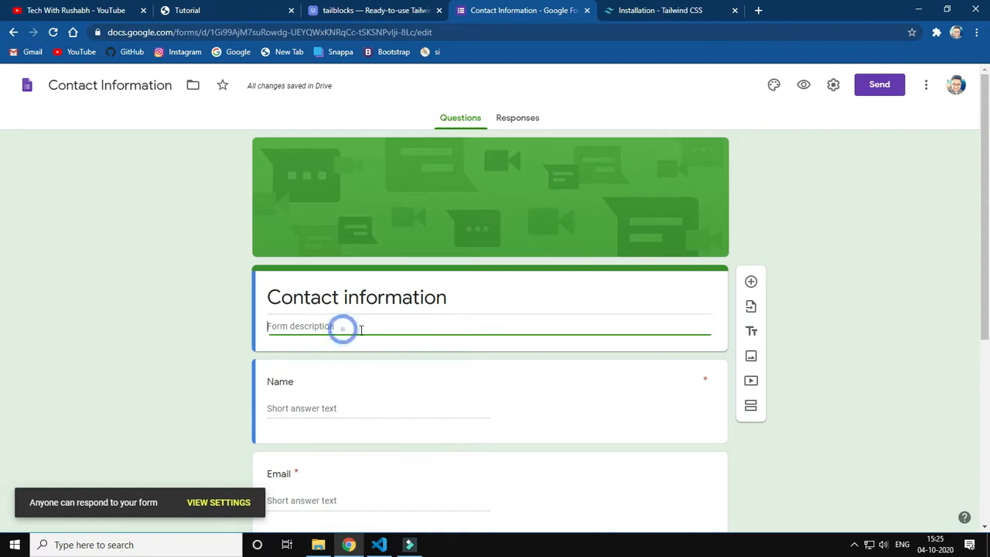
text(Fill )
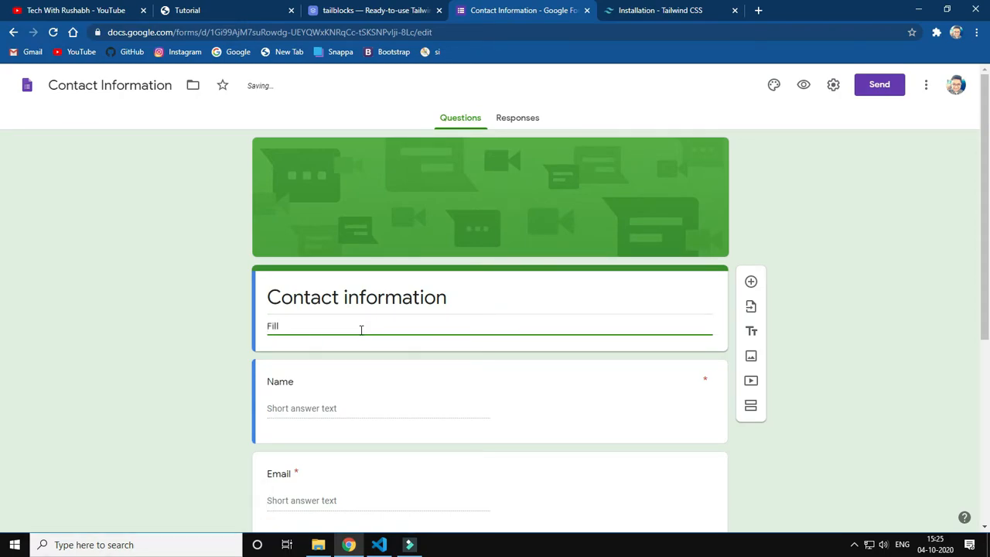
text(In The det)
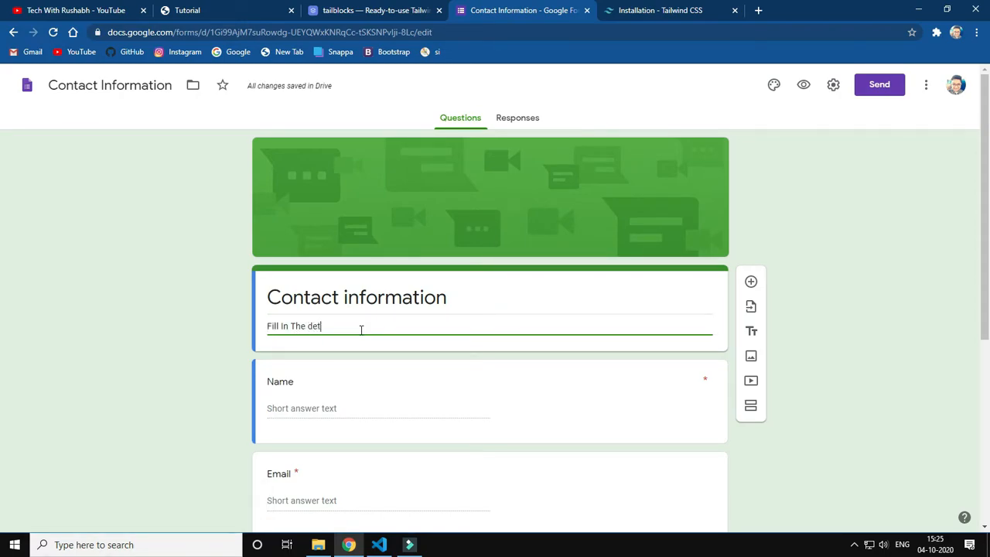
text(ails t)
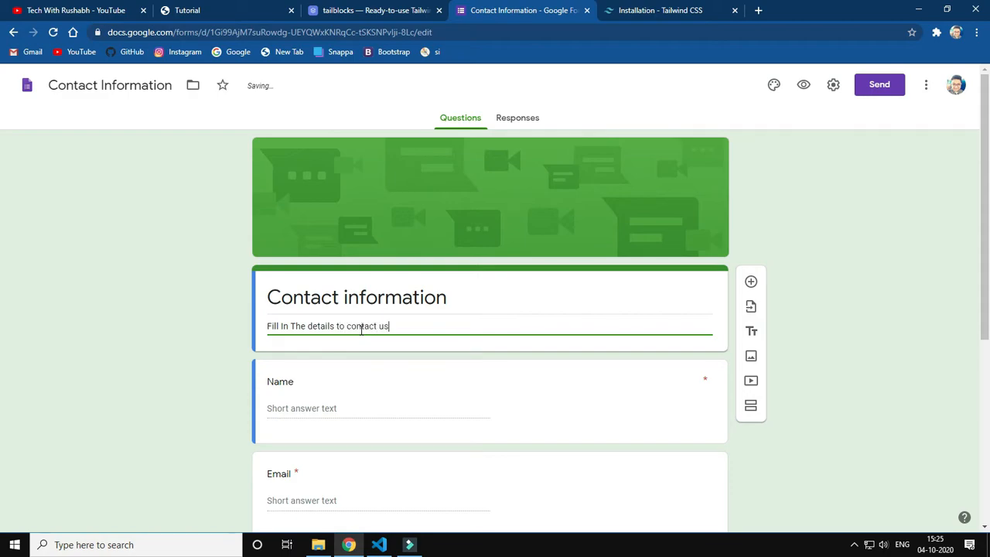
text(o contact us)
Review the form's Name, Email and other questions and delete the Address question
scroll(353, 364, down, 1)
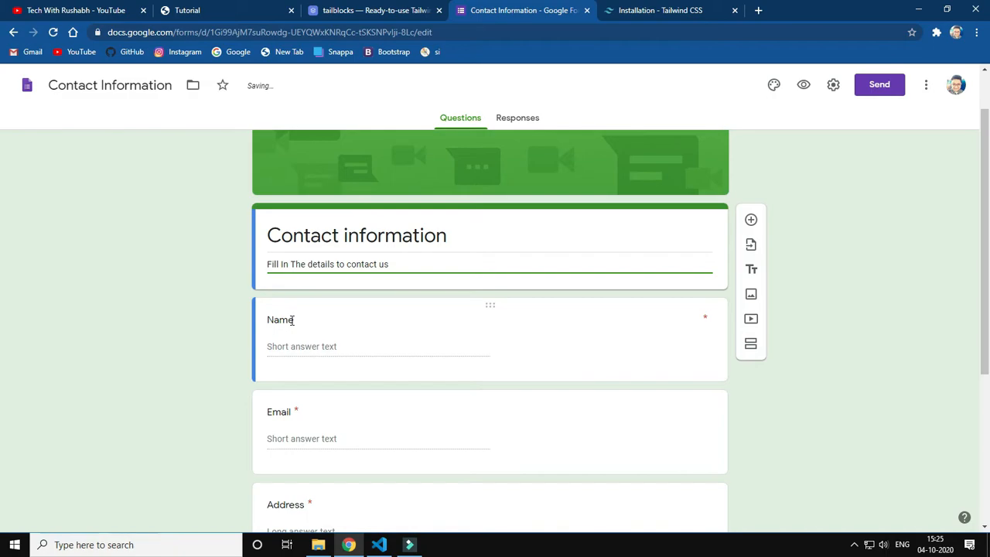
click(308, 327)
scroll(289, 386, down, 3)
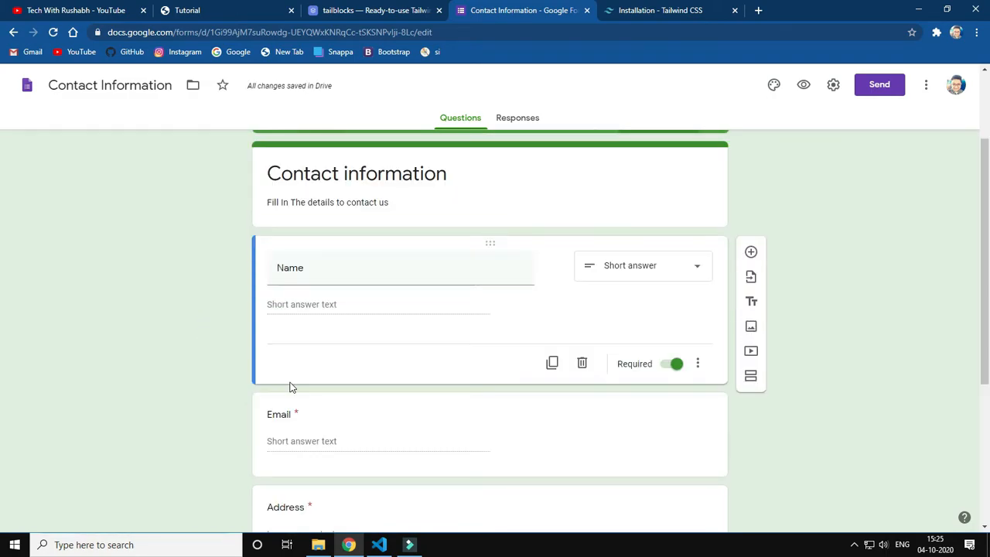
scroll(297, 333, down, 1)
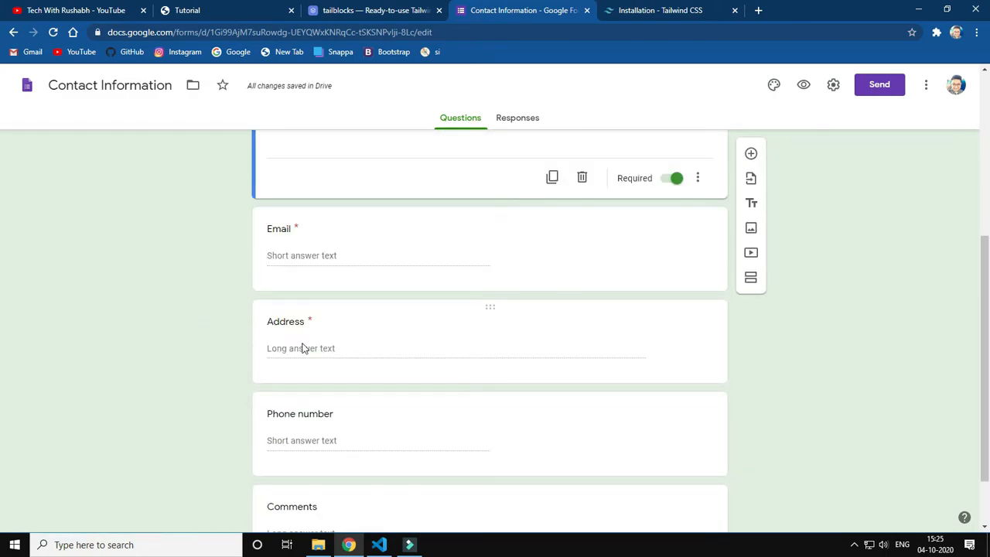
scroll(304, 340, down, 1)
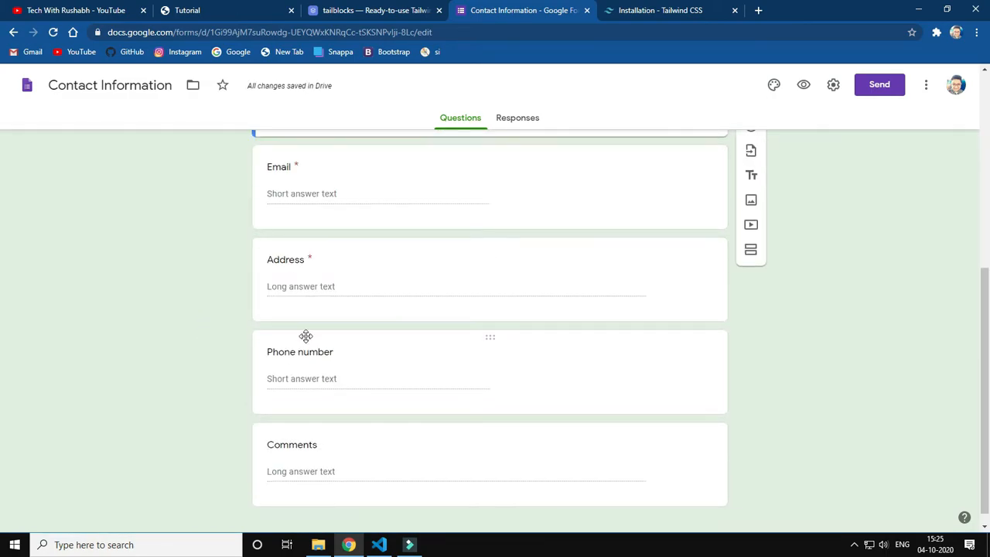
click(493, 248)
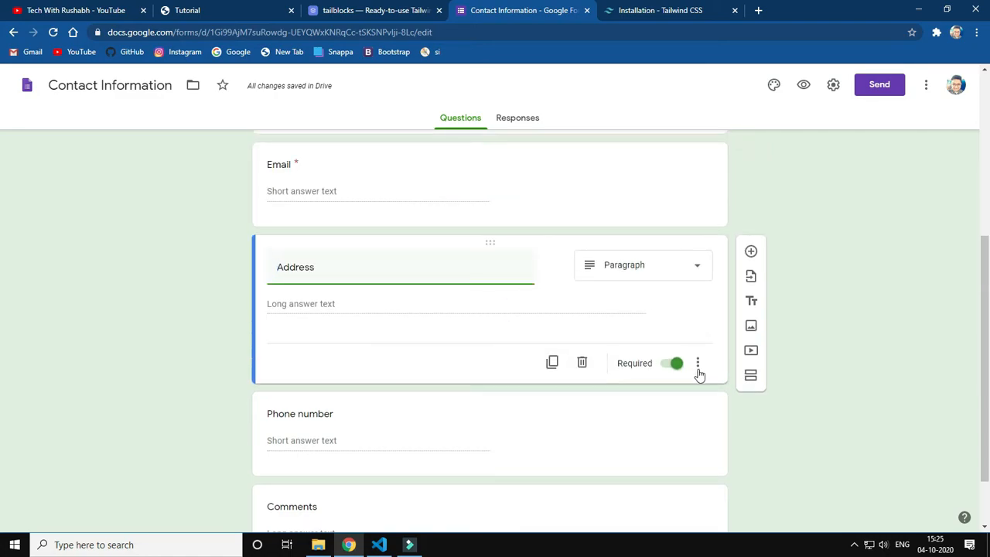
click(581, 362)
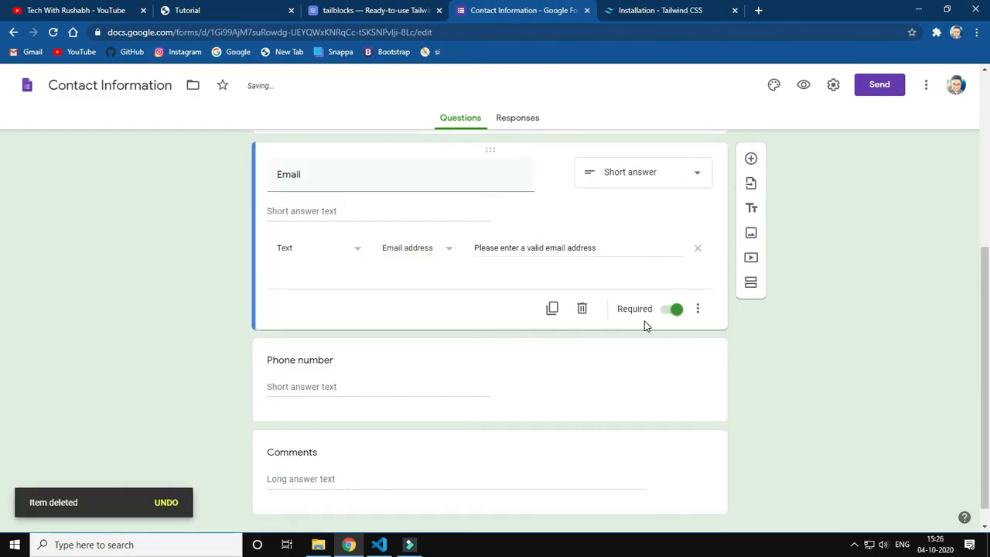
Turn off the Required setting of the Name question and turn it back on
scroll(646, 325, up, 2)
scroll(645, 326, up, 1)
click(643, 323)
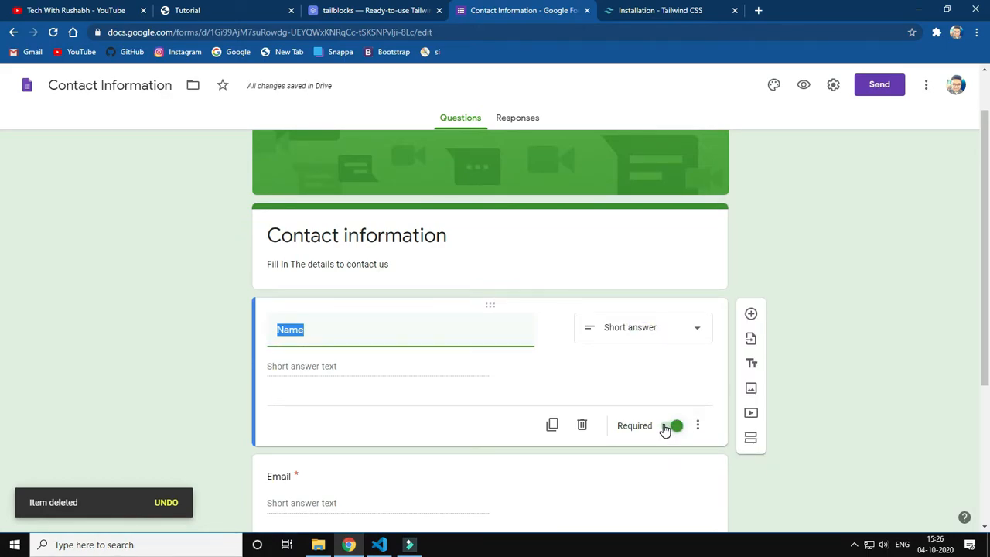
click(678, 430)
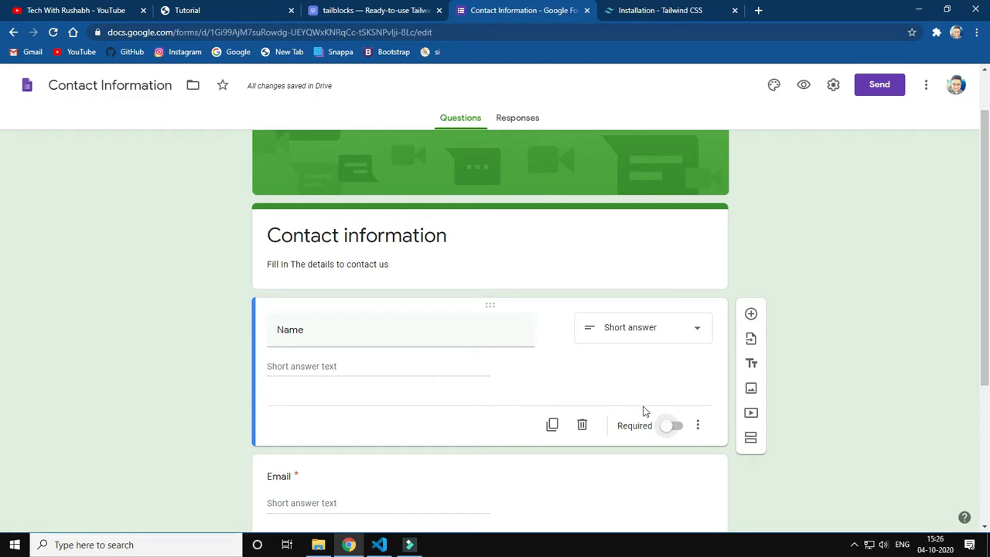
click(669, 430)
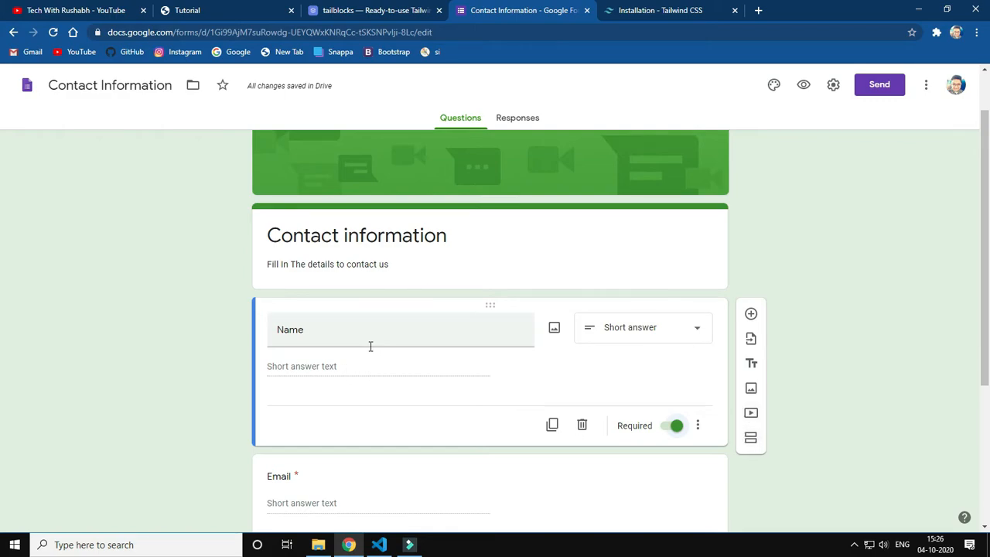
Examine the answer types available for the Name question and review the form's remaining questions
click(642, 340)
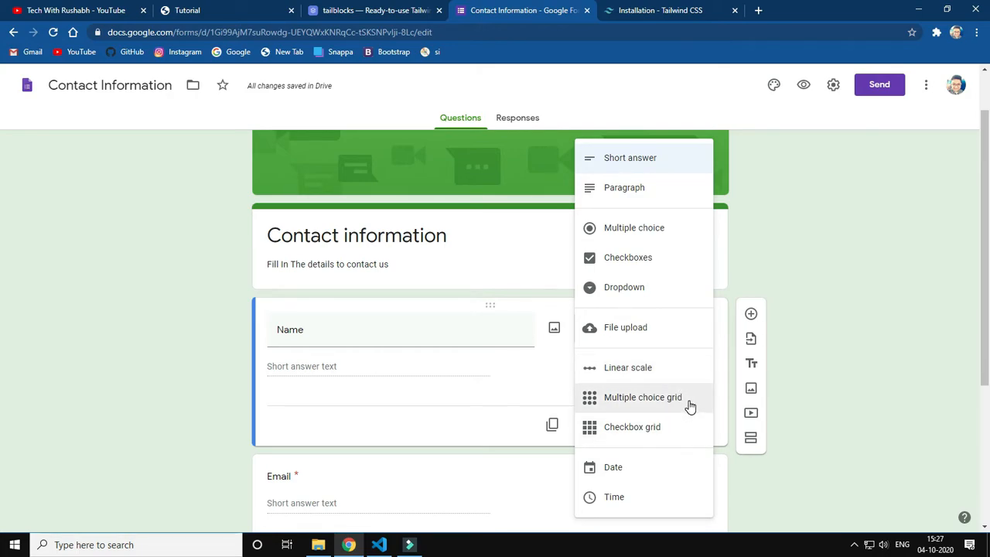
click(822, 316)
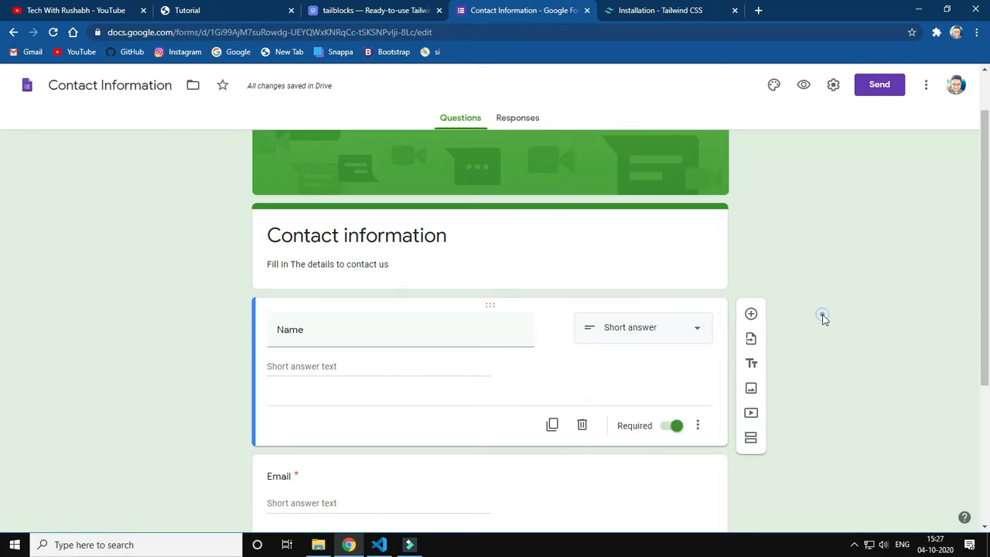
scroll(630, 371, down, 3)
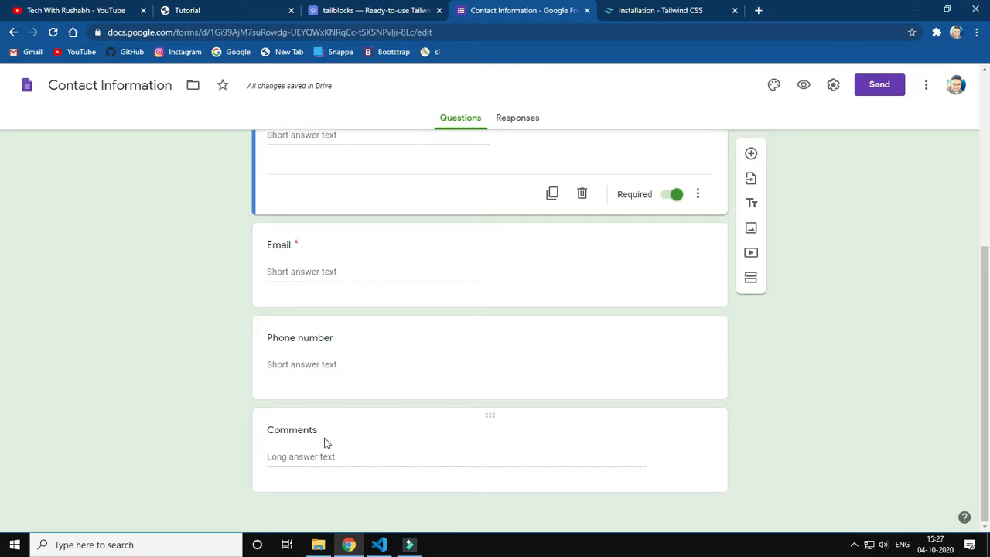
scroll(614, 463, up, 4)
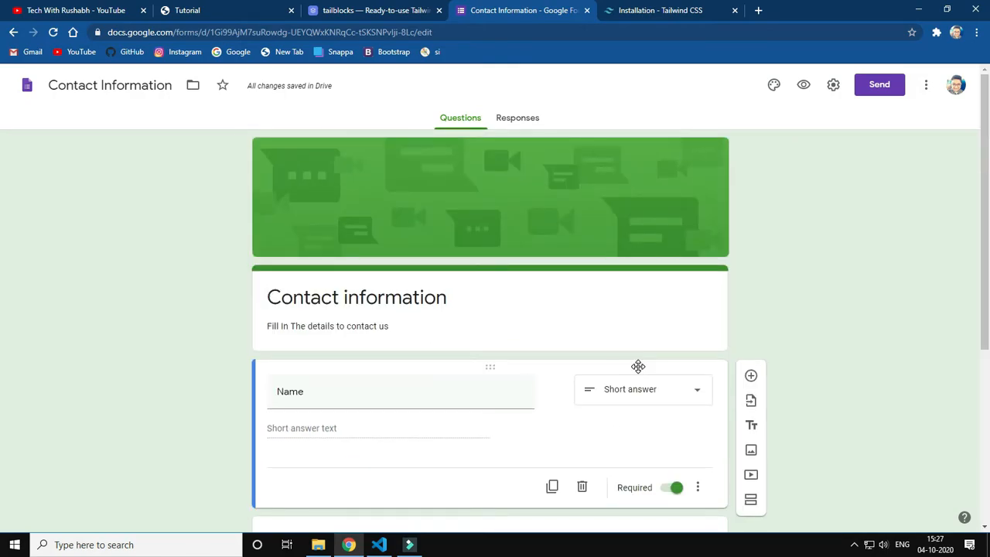
scroll(567, 387, down, 4)
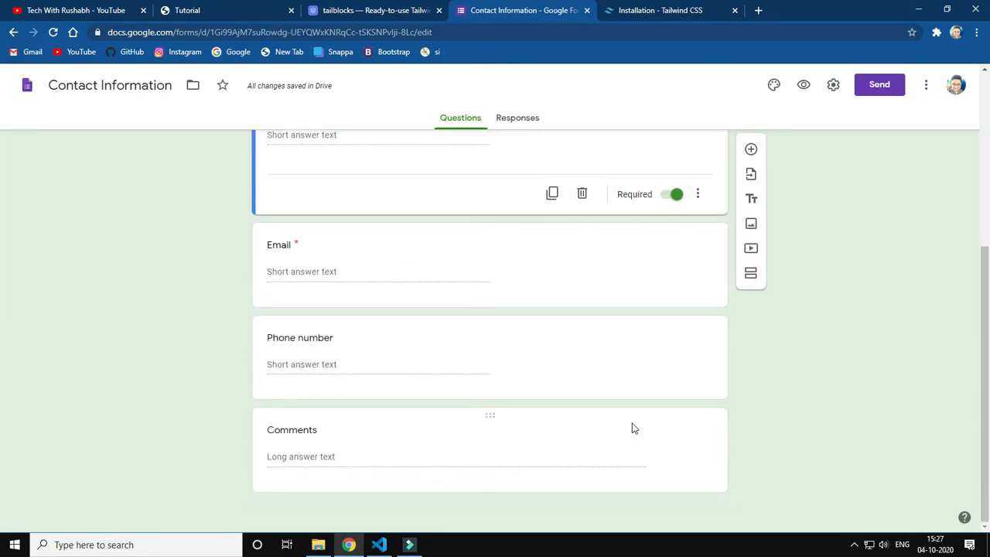
scroll(677, 376, up, 4)
scroll(764, 416, down, 4)
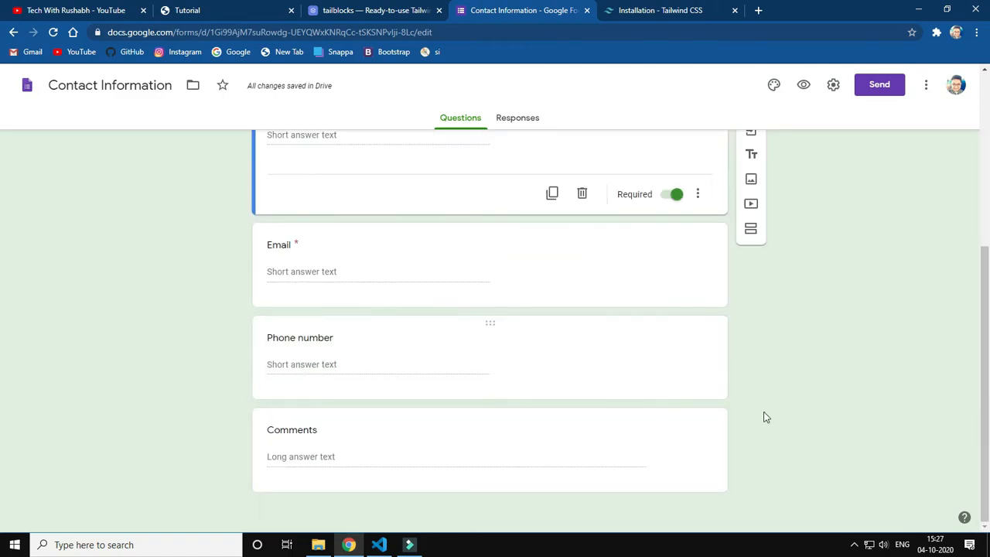
Make the Comments and Phone number questions required and check that the Email question is required too
click(649, 435)
click(671, 471)
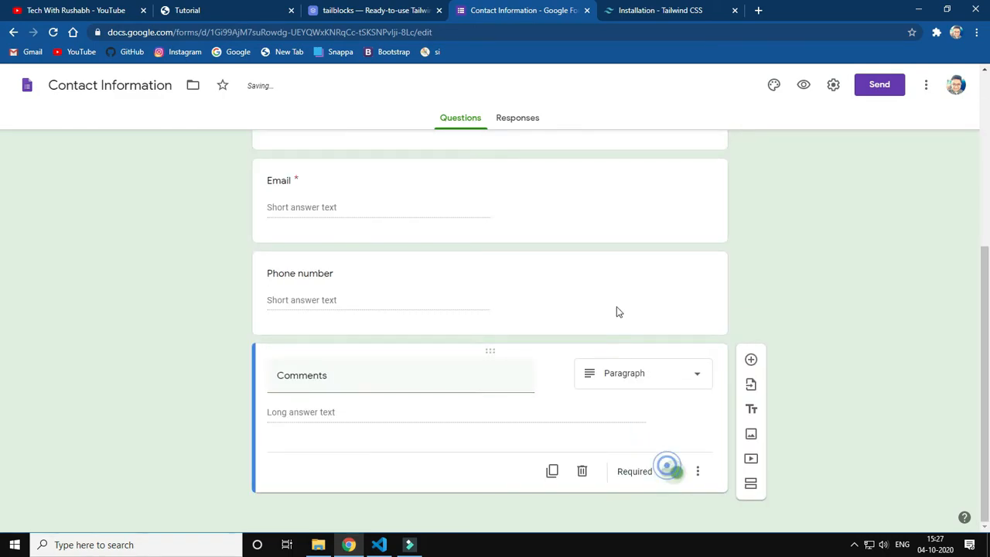
click(617, 302)
click(671, 379)
scroll(645, 347, up, 2)
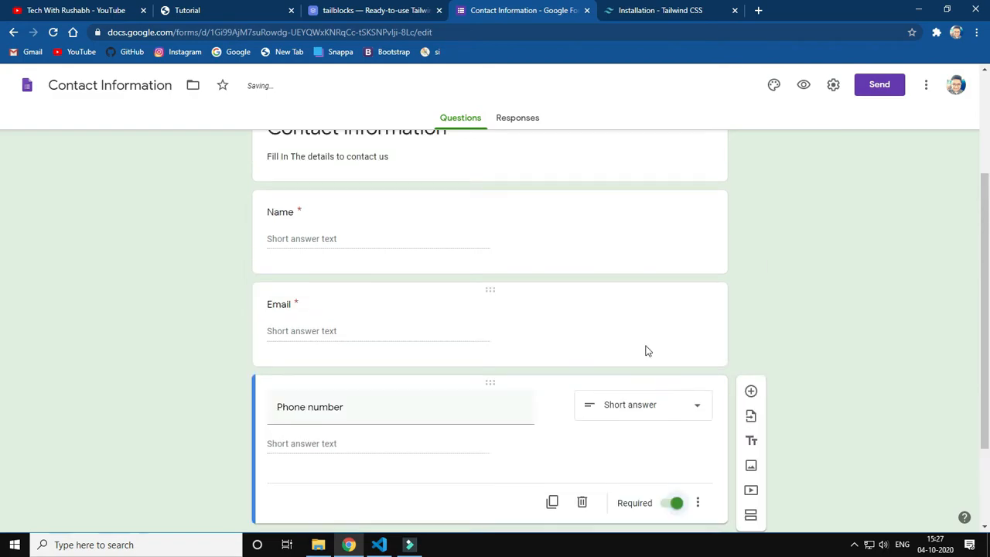
click(634, 333)
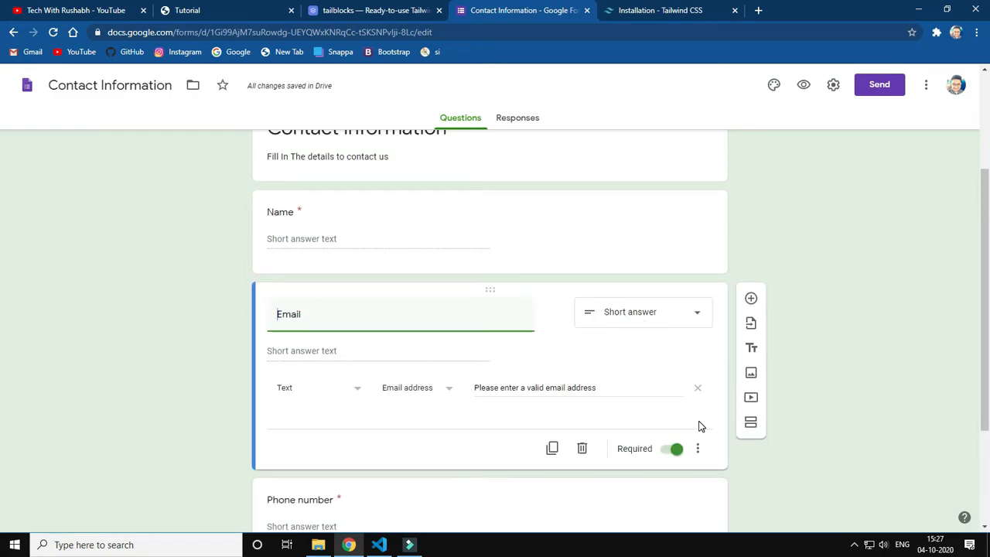
Try orange and red as the form's theme color and settle on light blue
scroll(698, 426, up, 3)
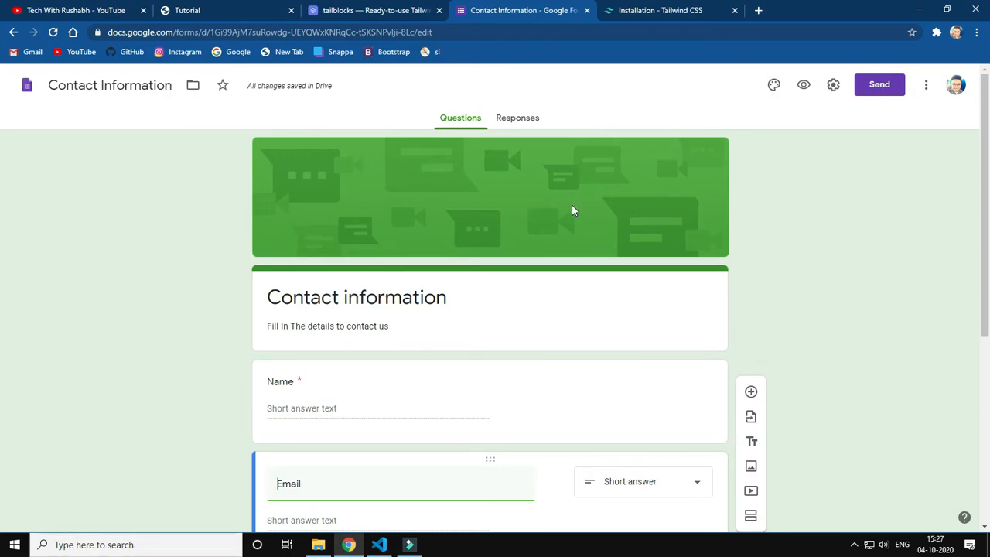
click(774, 85)
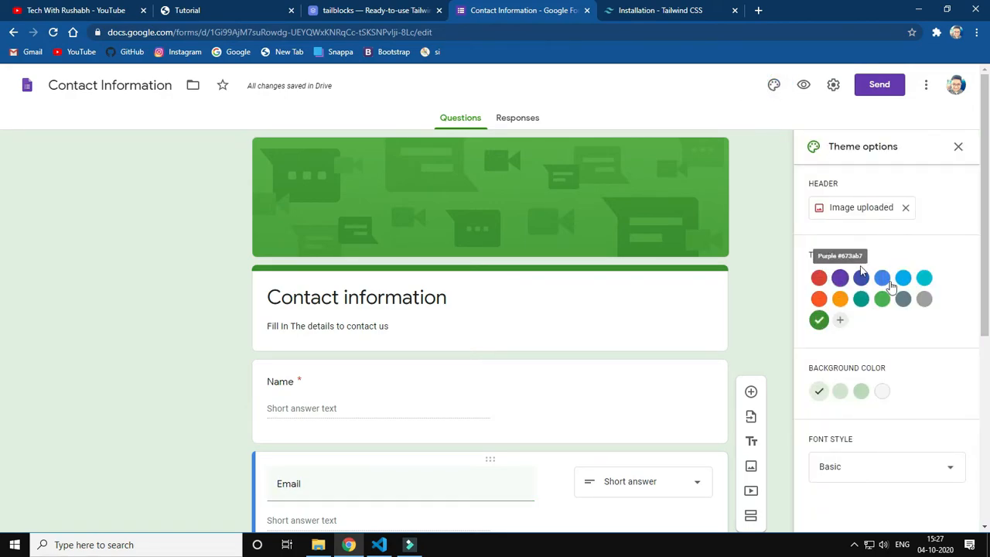
click(840, 299)
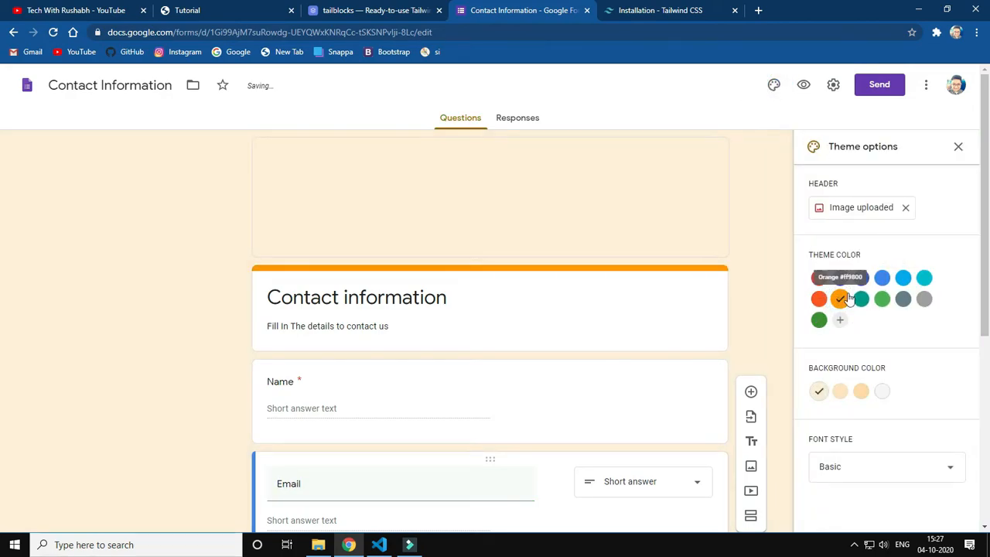
click(819, 279)
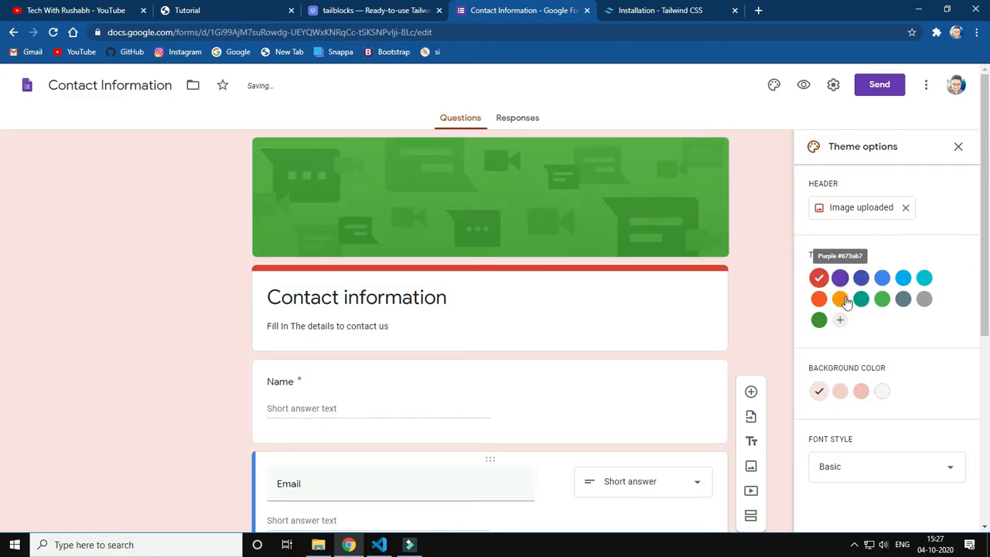
click(903, 279)
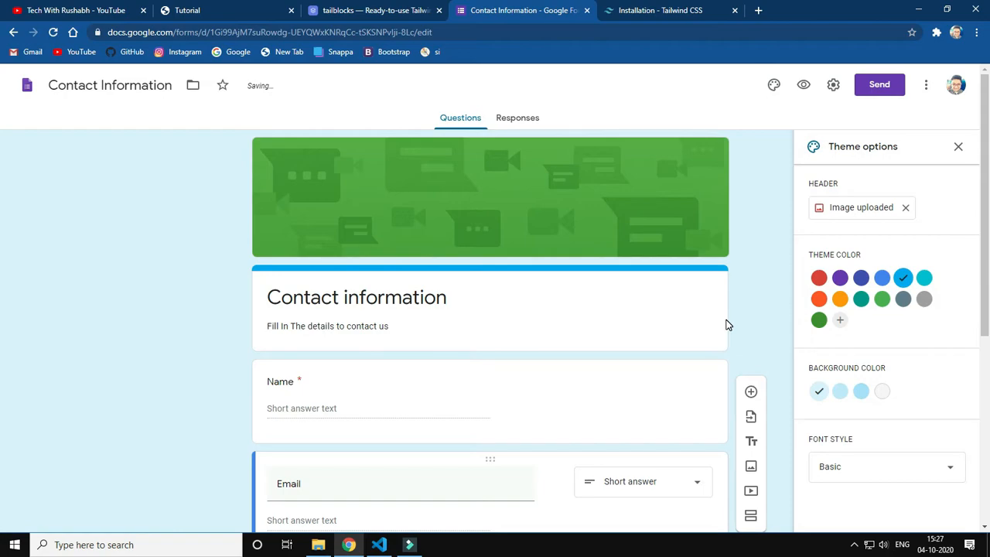
Open the form settings, review the email collection and sign-in options, and toggle Edit after submit
click(832, 88)
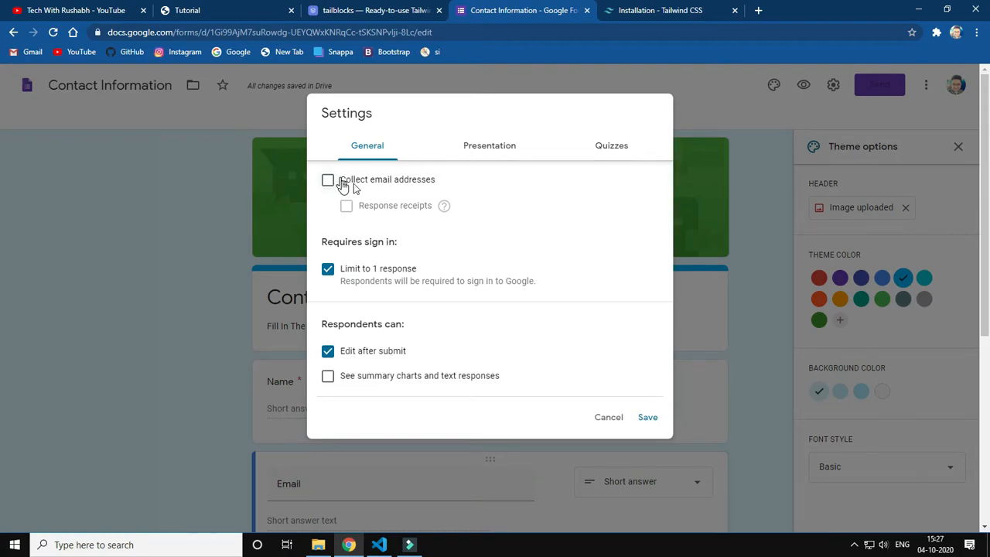
drag(351, 243, 401, 243)
click(411, 241)
scroll(392, 304, down, 1)
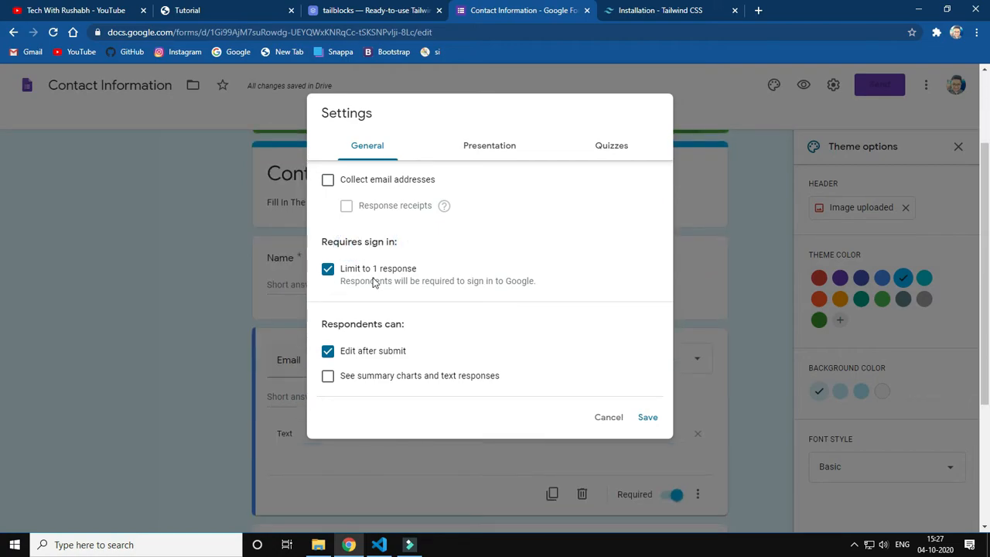
scroll(391, 275, up, 1)
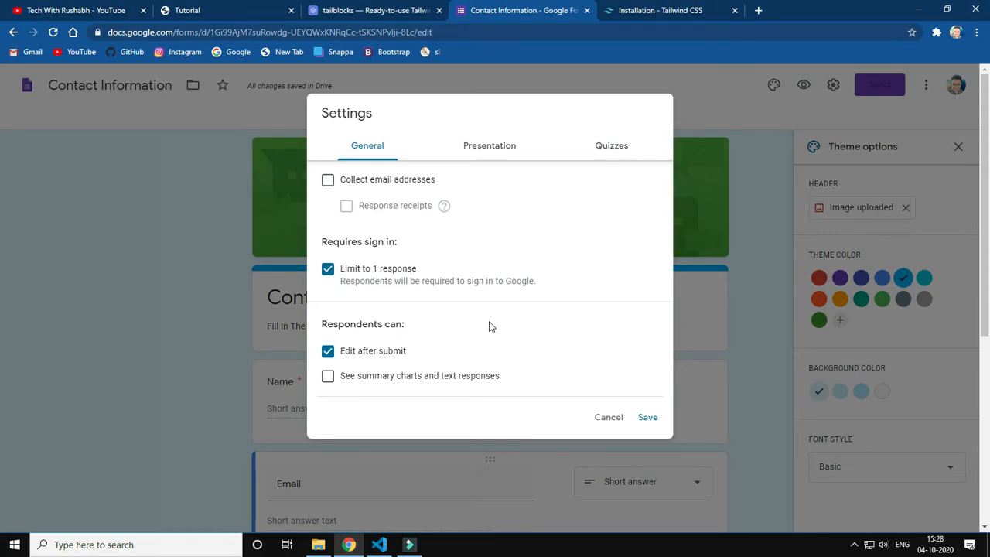
click(328, 352)
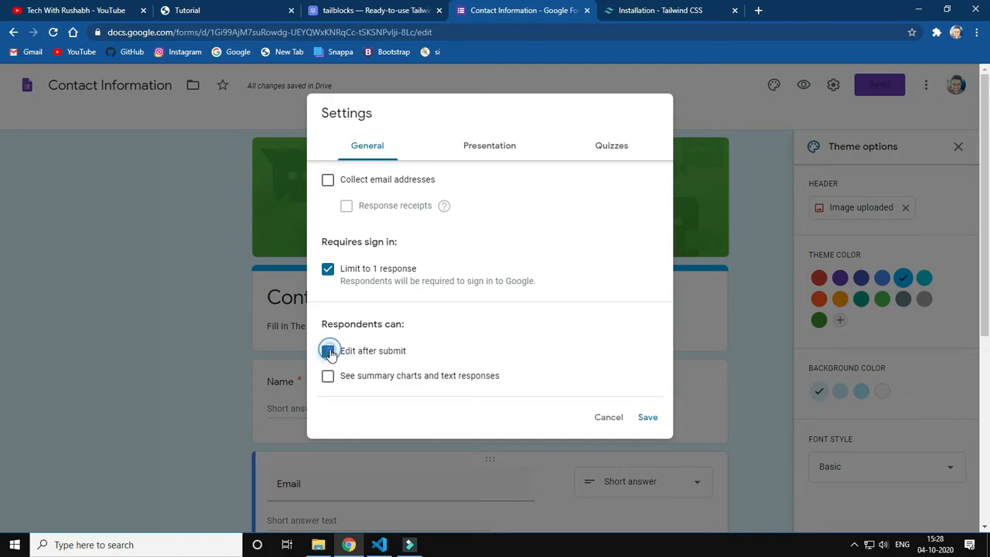
click(429, 347)
click(380, 348)
Look over the presentation and quiz settings and save the form settings
click(487, 146)
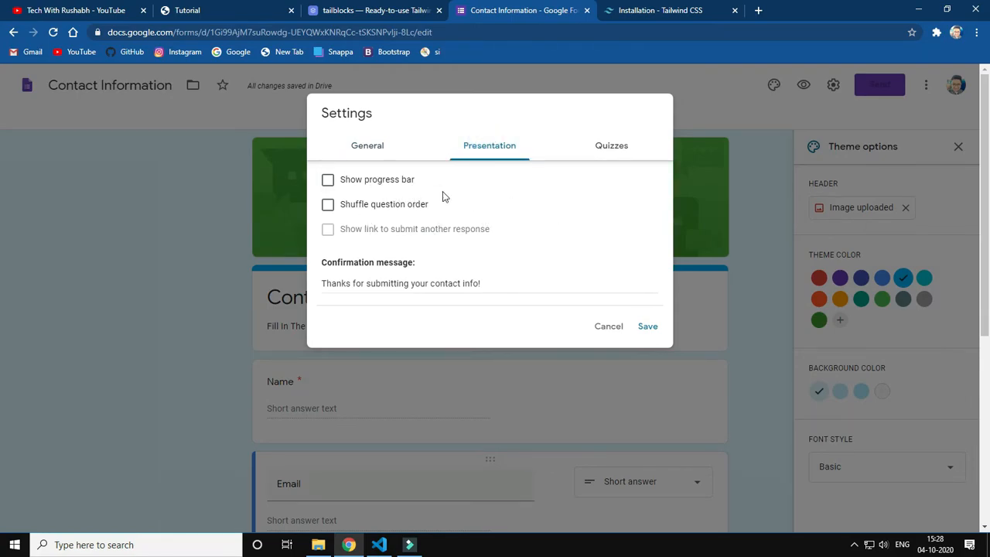
click(601, 154)
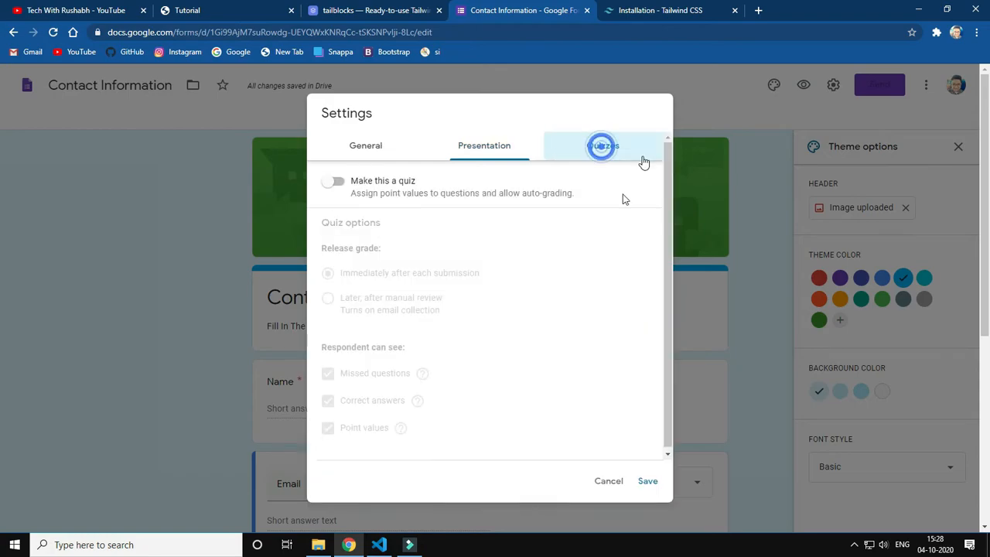
click(358, 153)
click(642, 421)
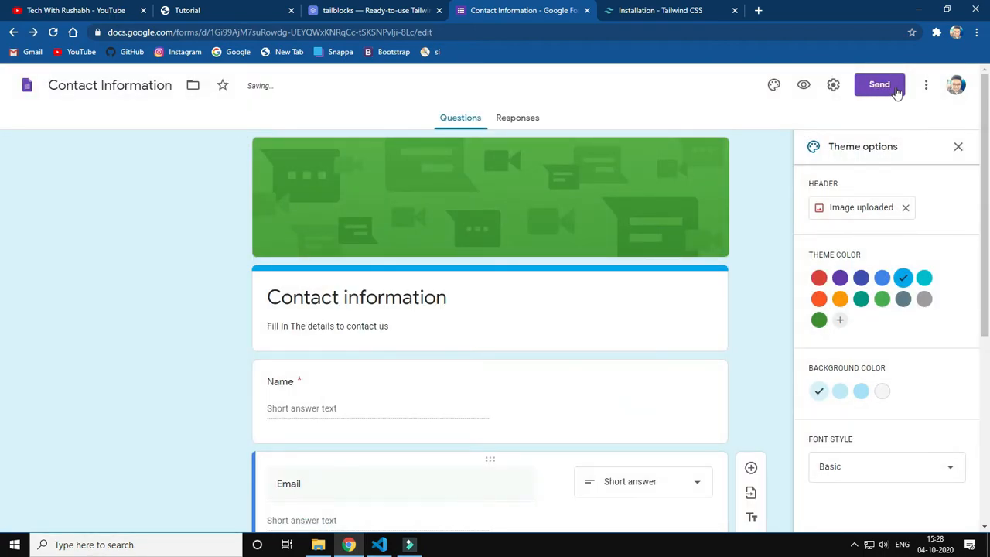
Open the form's sending options, look at the link option, and copy the embed HTML code
click(884, 91)
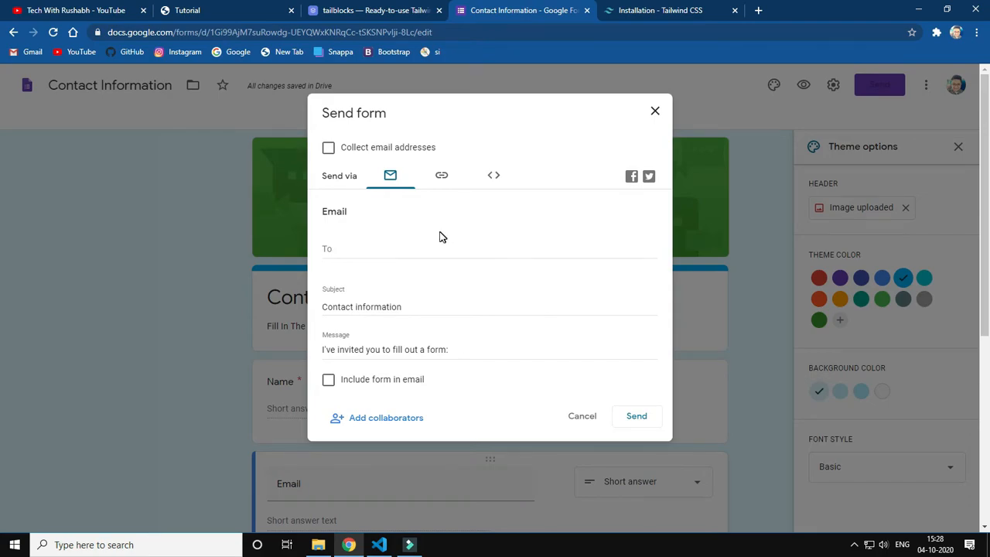
click(436, 178)
click(492, 178)
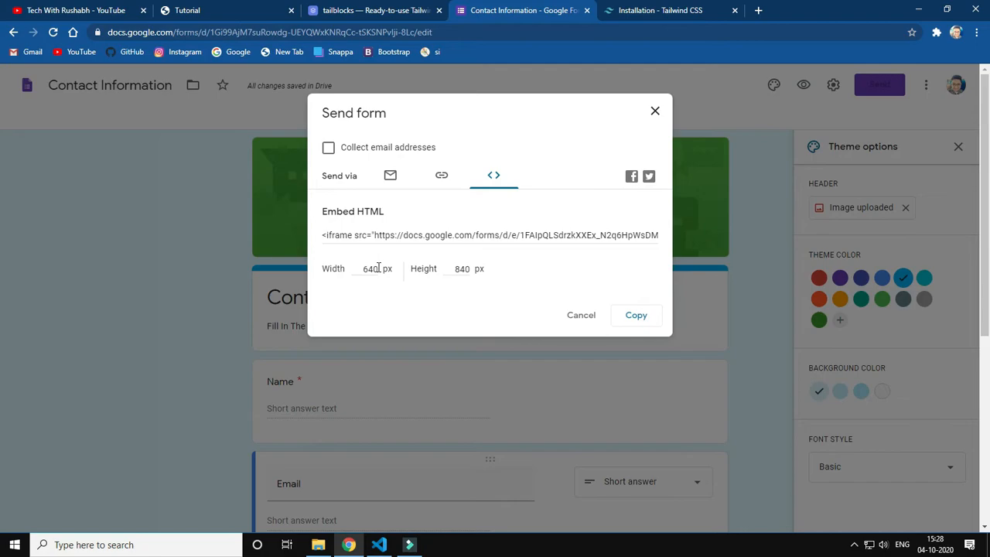
drag(378, 268, 374, 275)
click(398, 291)
click(348, 231)
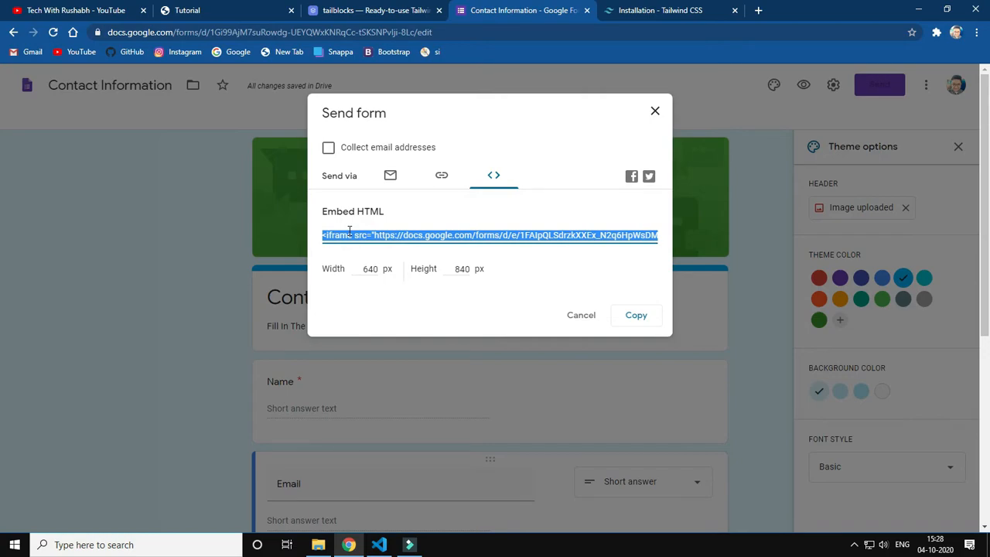
Switch to Visual Studio Code and locate the Feedback section in index.html
click(379, 544)
scroll(855, 301, down, 5)
scroll(854, 302, down, 12)
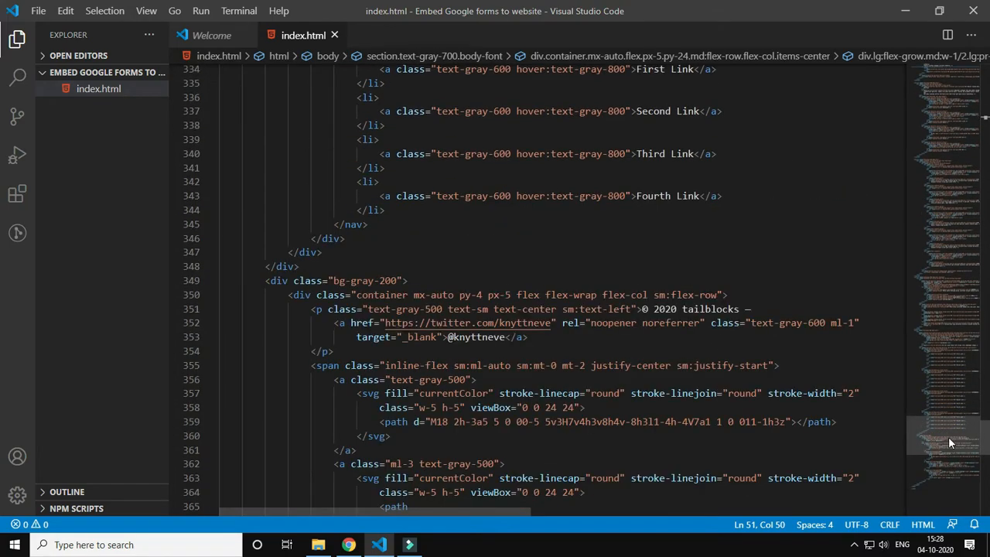
scroll(949, 437, down, 2)
drag(948, 438, 951, 448)
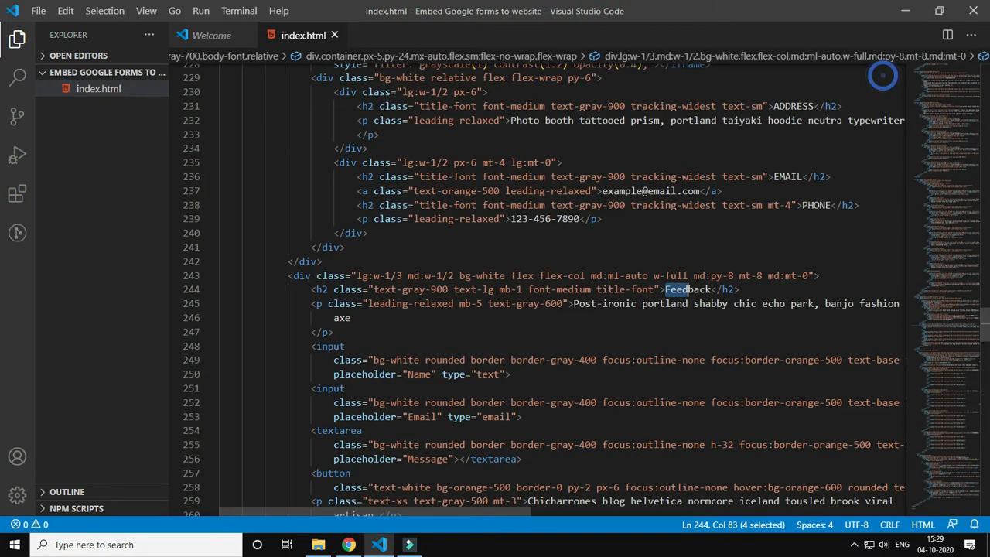
scroll(546, 282, down, 1)
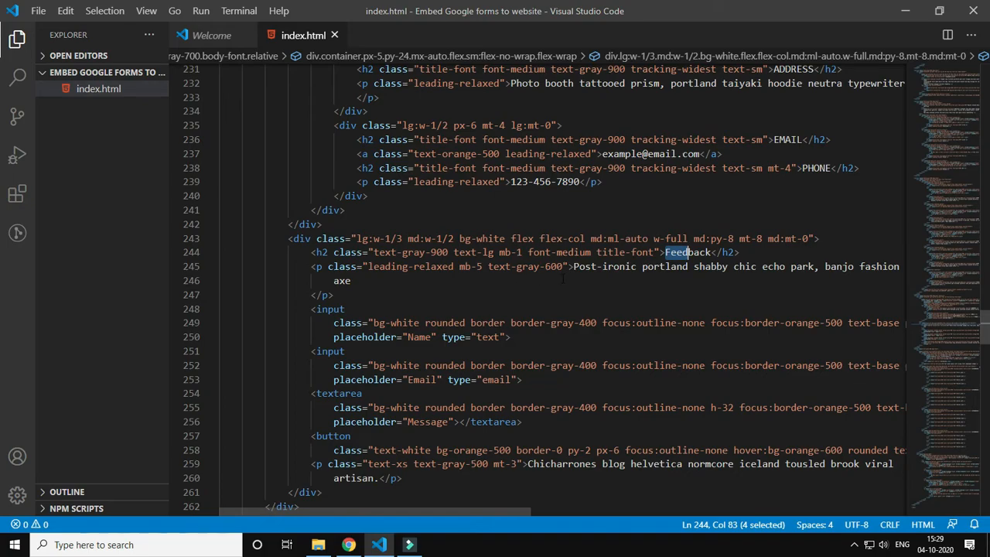
Examine the Feedback section's description, inputs, textarea, button and closing paragraph in the code
drag(585, 270, 706, 270)
click(704, 271)
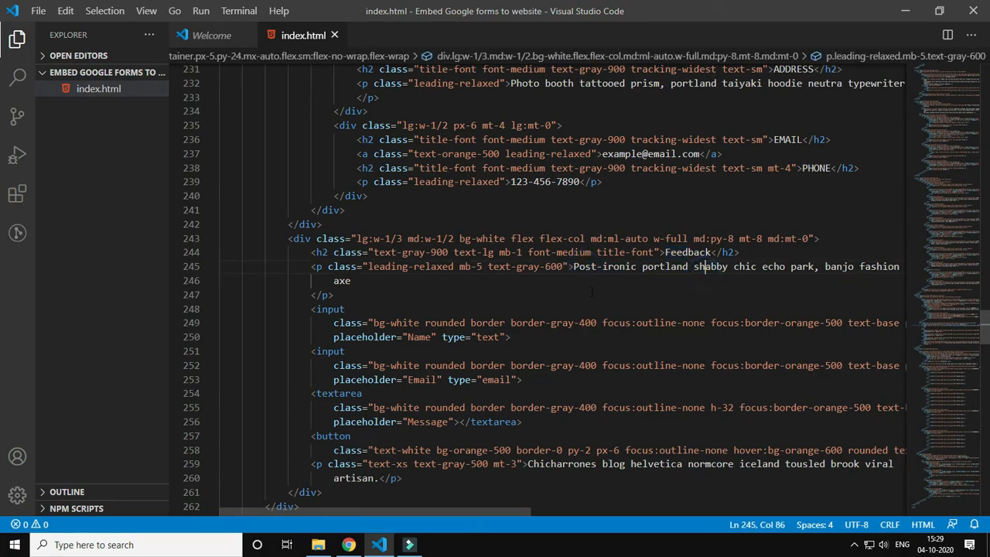
scroll(458, 361, down, 1)
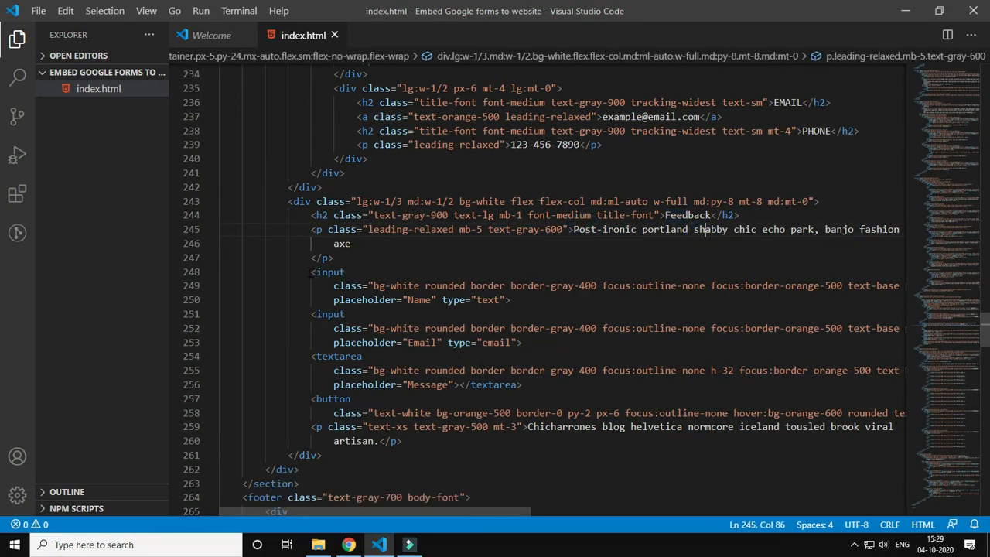
drag(311, 272, 400, 426)
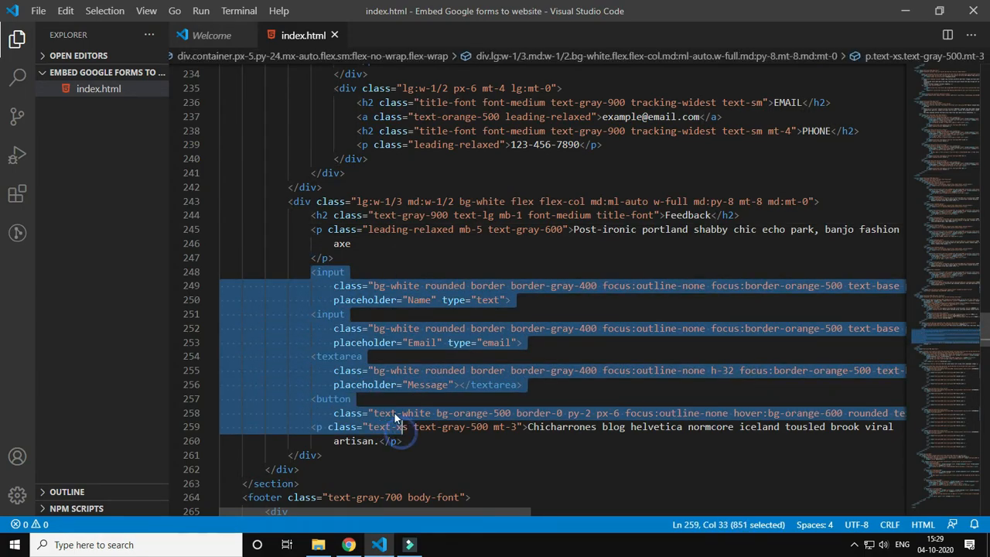
click(376, 396)
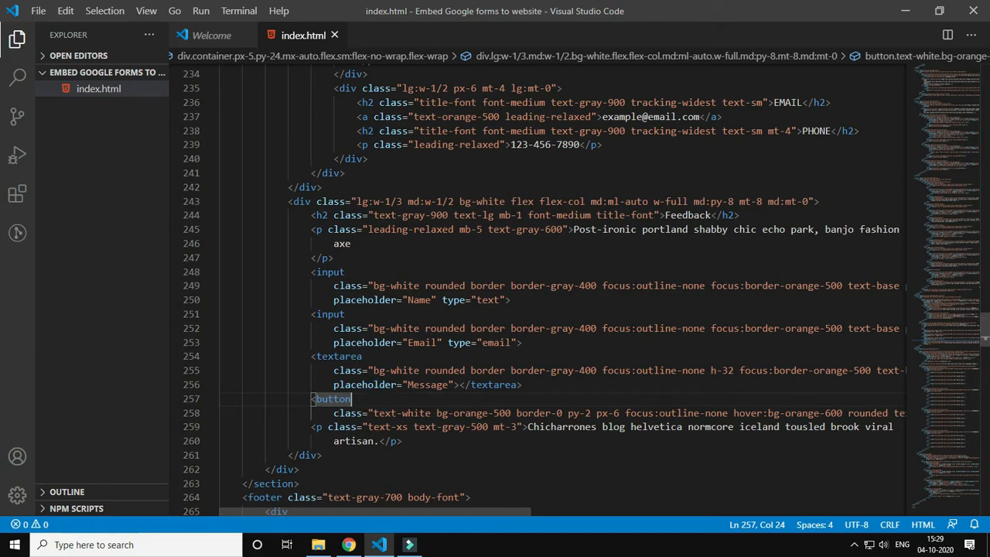
click(375, 426)
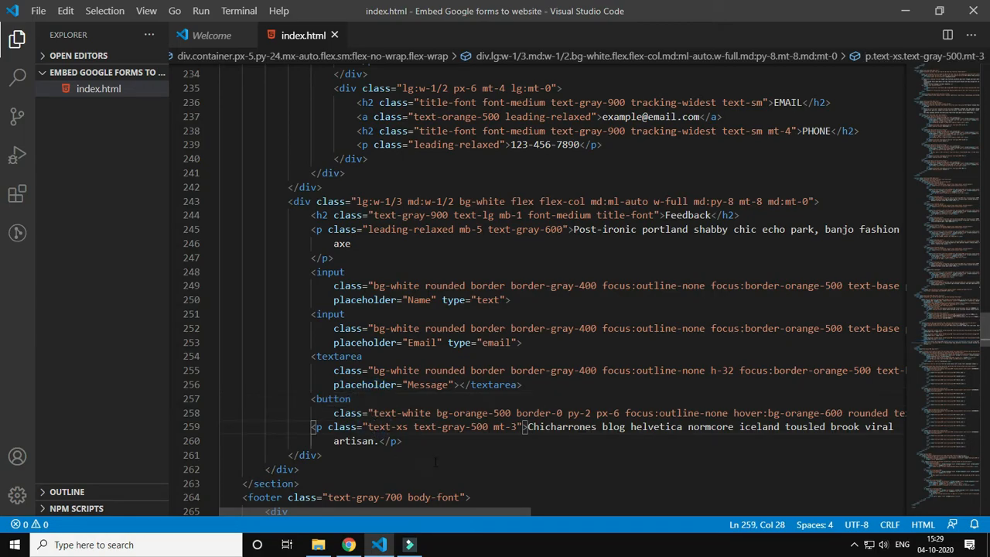
drag(447, 512, 486, 514)
Switch to the Tutorial page in Chrome and compare its Feedback form and small closing text with the code
key(alt+Tab)
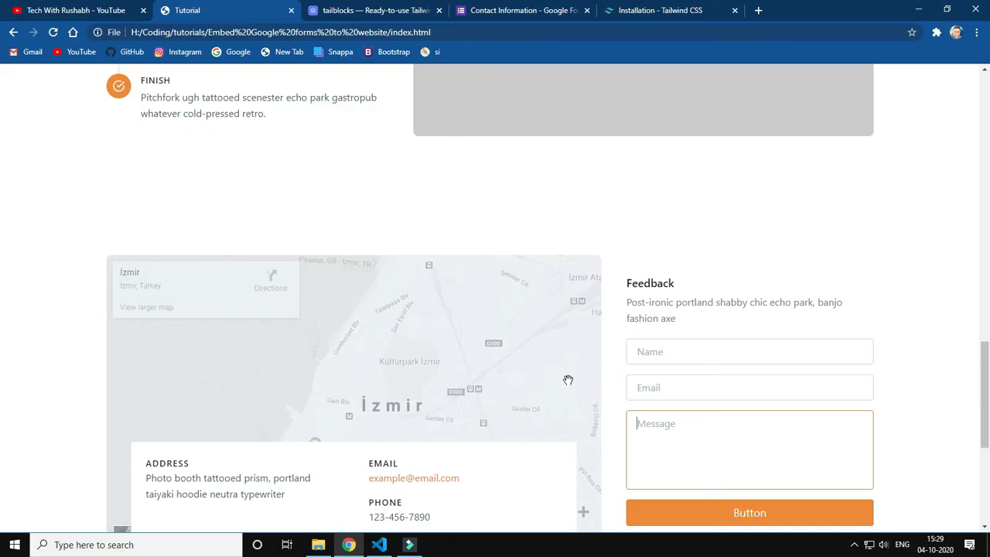
scroll(680, 377, down, 2)
triple_click(676, 415)
click(675, 453)
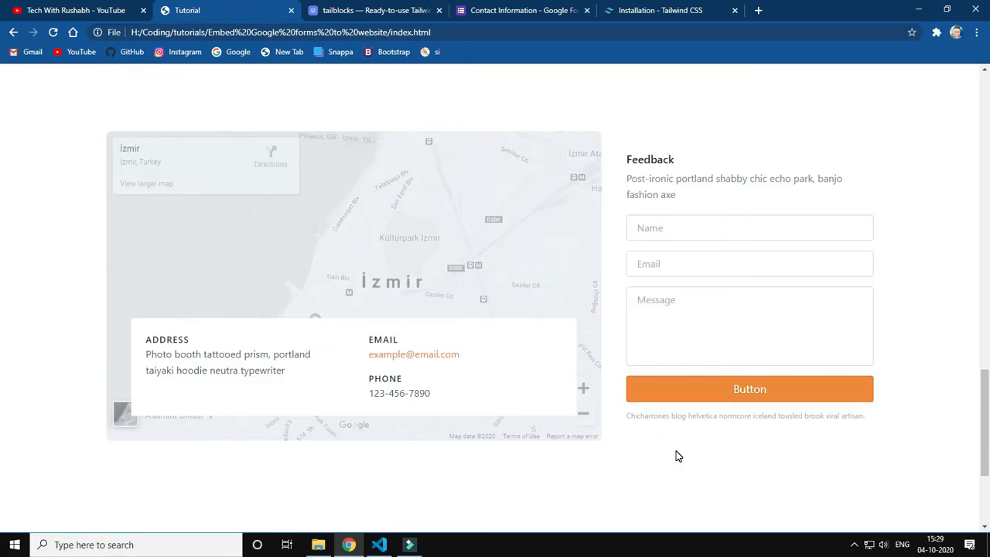
In index.html, replace the Feedback section's inputs, textarea, button and closing paragraph with the copied Google Forms iframe and save the file
key(alt+Tab)
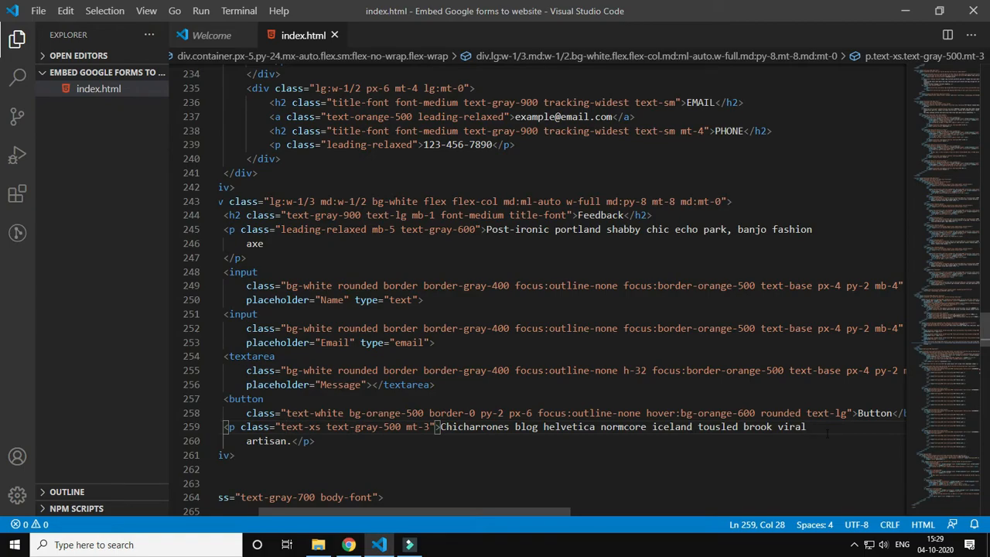
drag(331, 446, 217, 280)
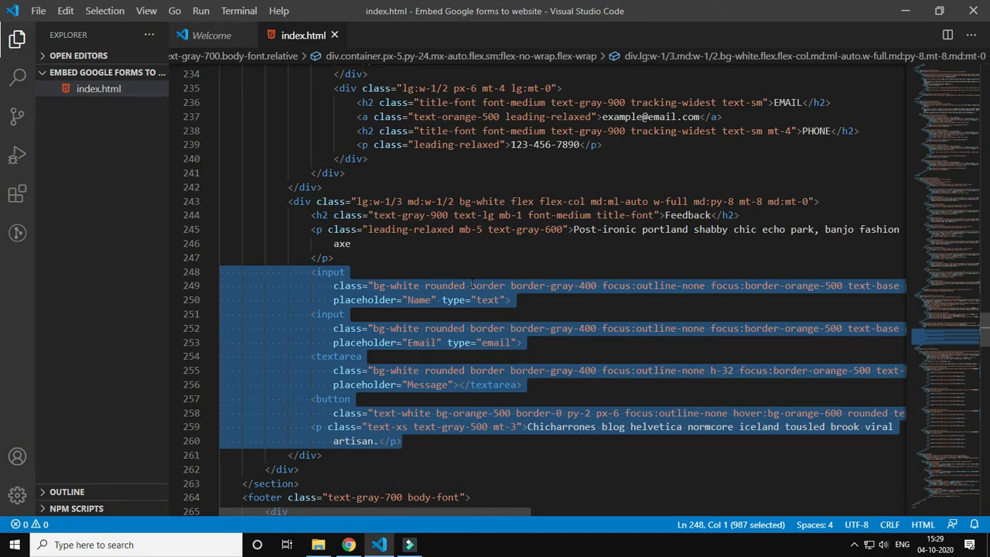
key(BackSpace)
key(ctrl+v)
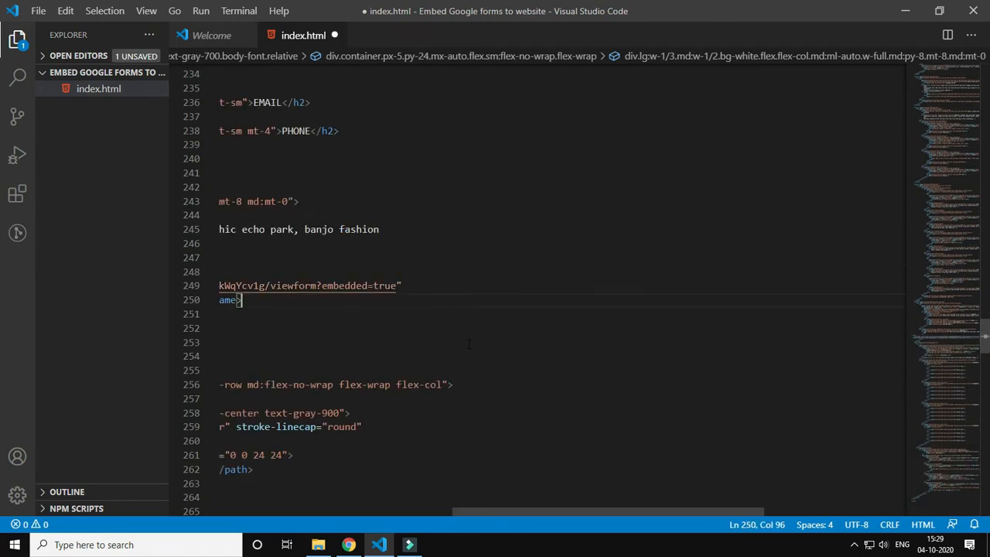
drag(560, 511, 327, 511)
key(ctrl+s)
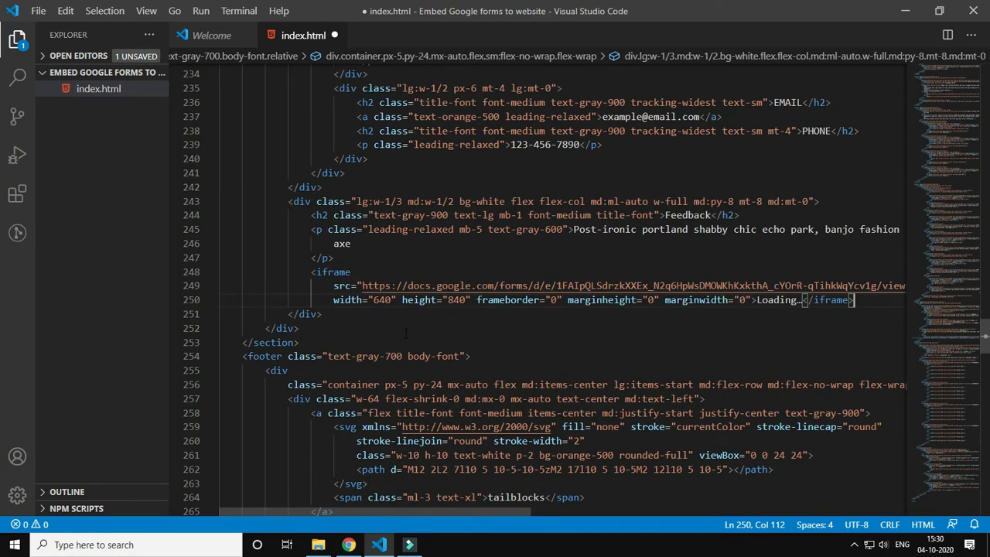
Reload the Tutorial page in Chrome and inspect the embedded contact form in the Feedback section
key(alt+Tab)
click(304, 31)
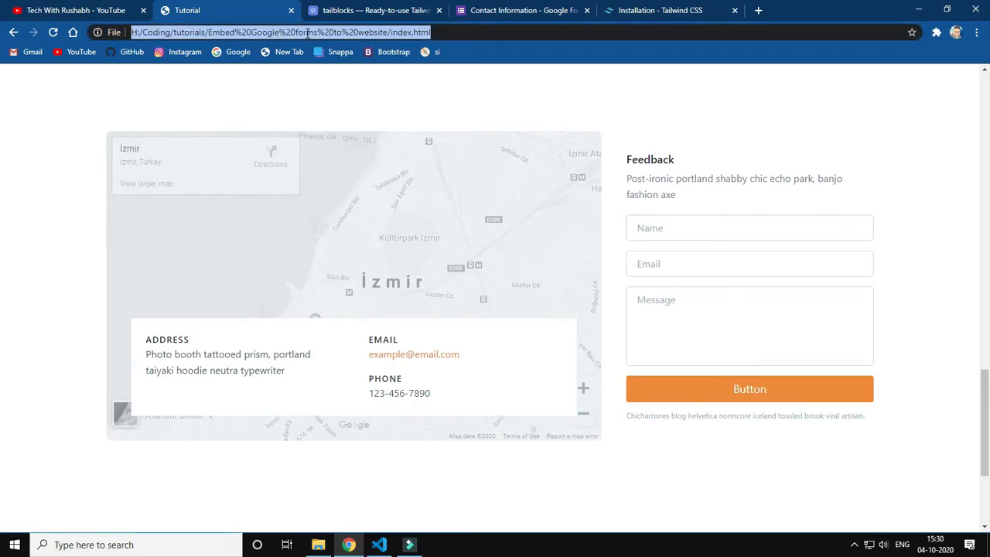
key(Return)
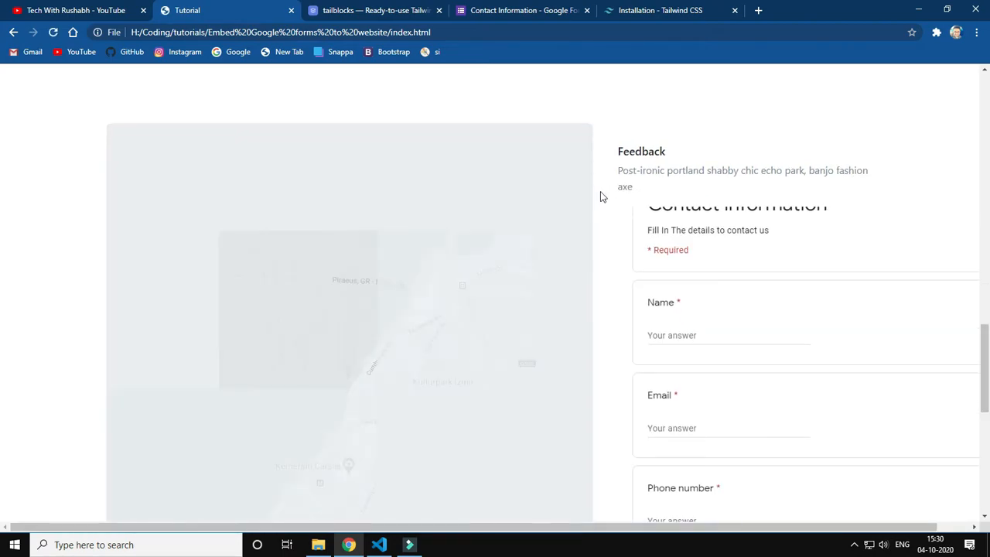
scroll(602, 197, down, 5)
scroll(603, 197, up, 3)
scroll(602, 197, up, 2)
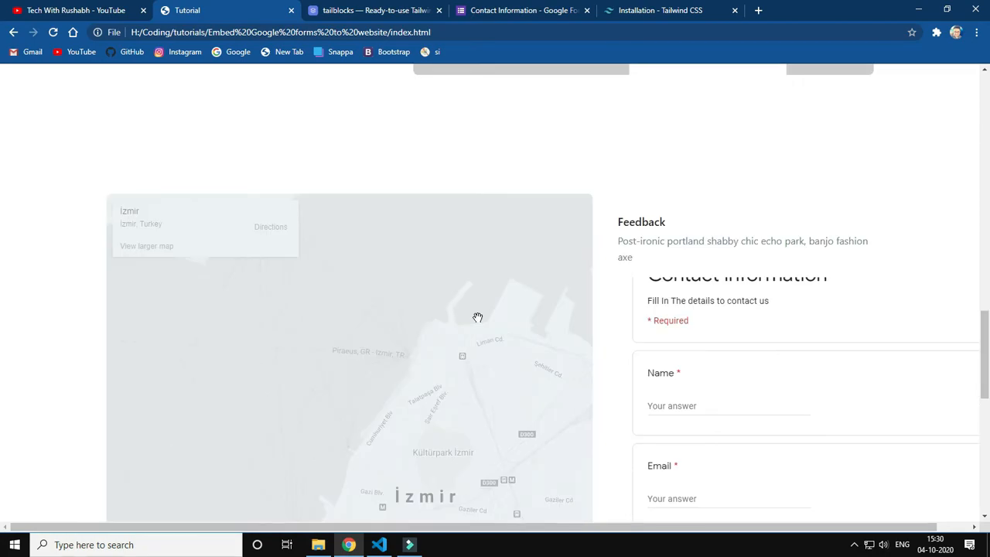
Examine the embedded contact form from the Feedback heading to its end, including how far it extends across the page's width
scroll(477, 303, down, 3)
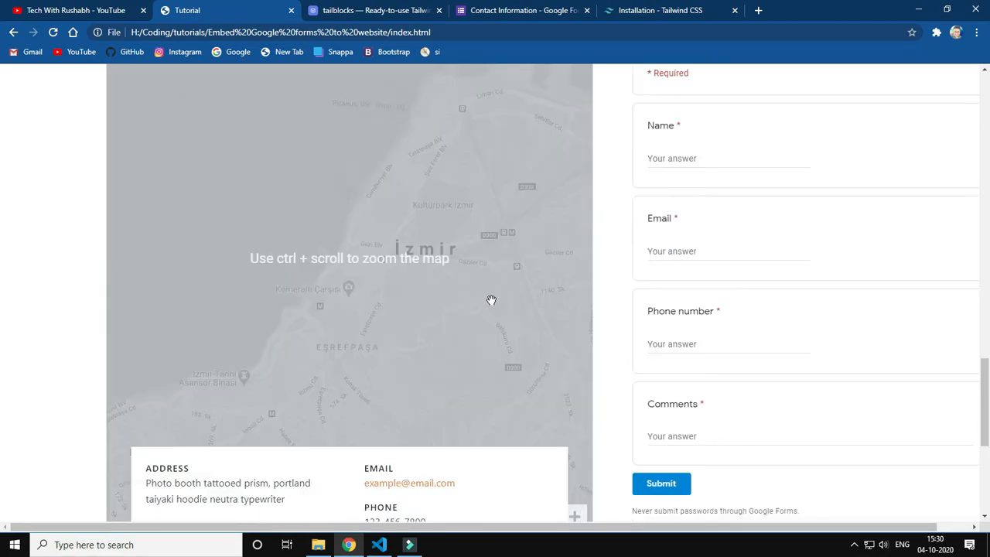
scroll(495, 300, down, 1)
scroll(496, 299, down, 1)
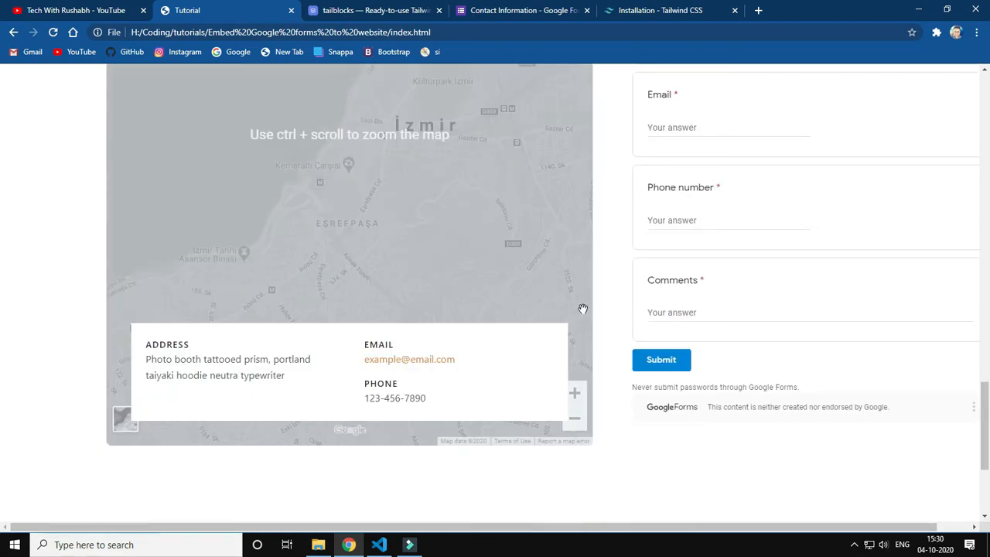
scroll(614, 318, up, 3)
scroll(614, 318, up, 2)
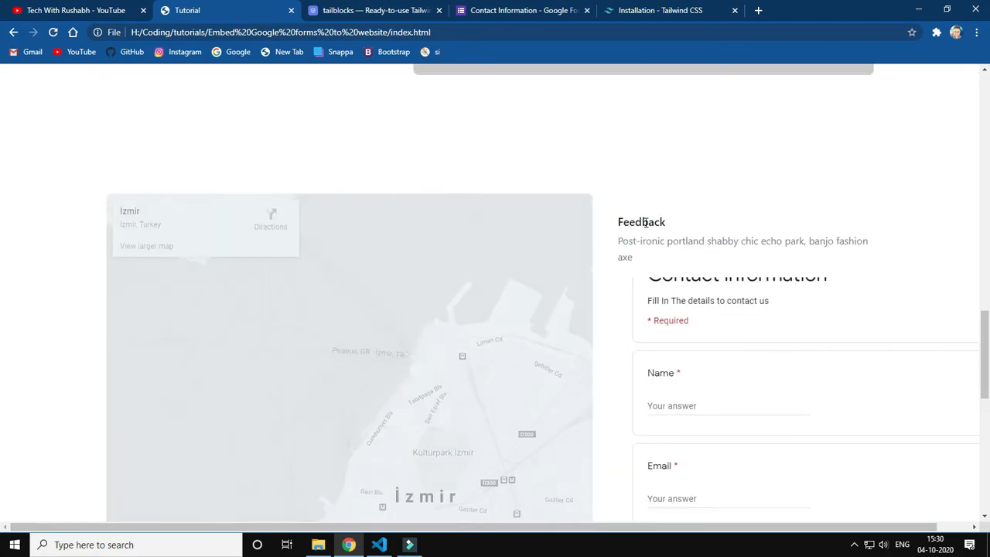
scroll(604, 410, down, 3)
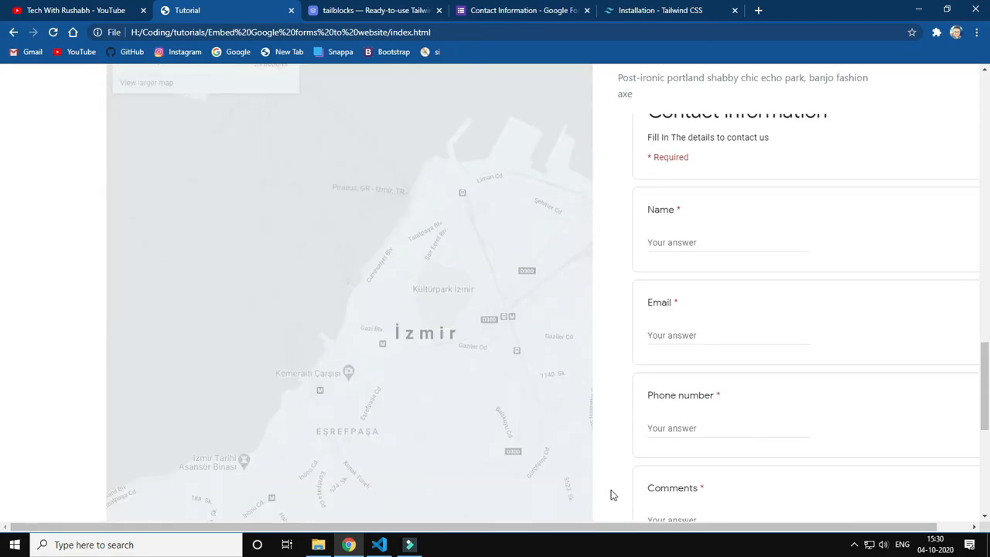
drag(635, 531, 665, 532)
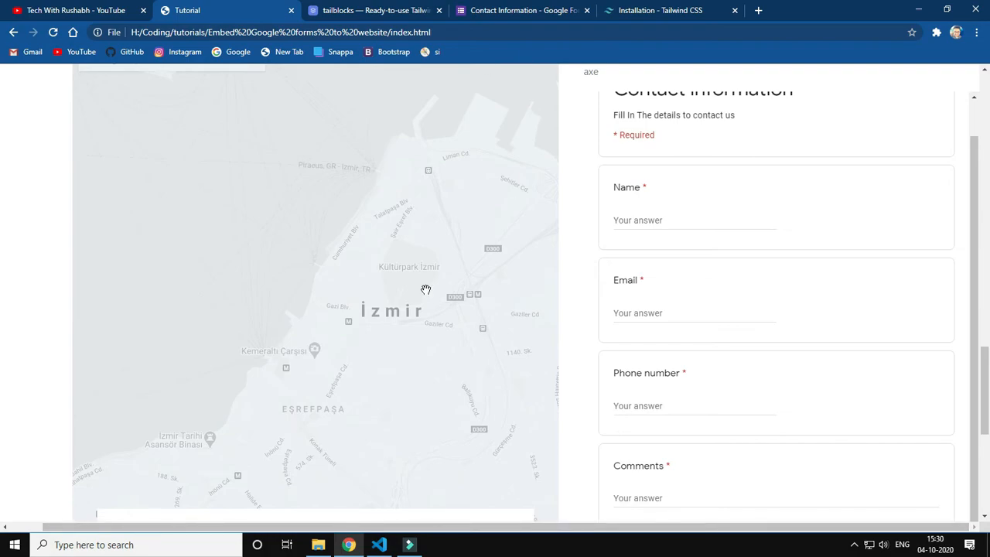
In index.html in Visual Studio Code, set the Google Forms iframe's width to 500 and save the file
click(385, 546)
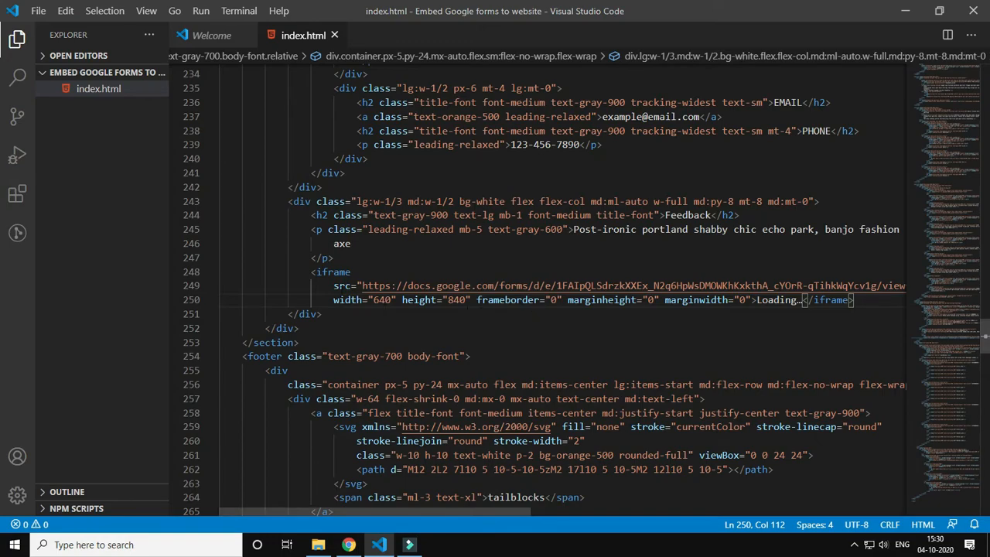
click(352, 272)
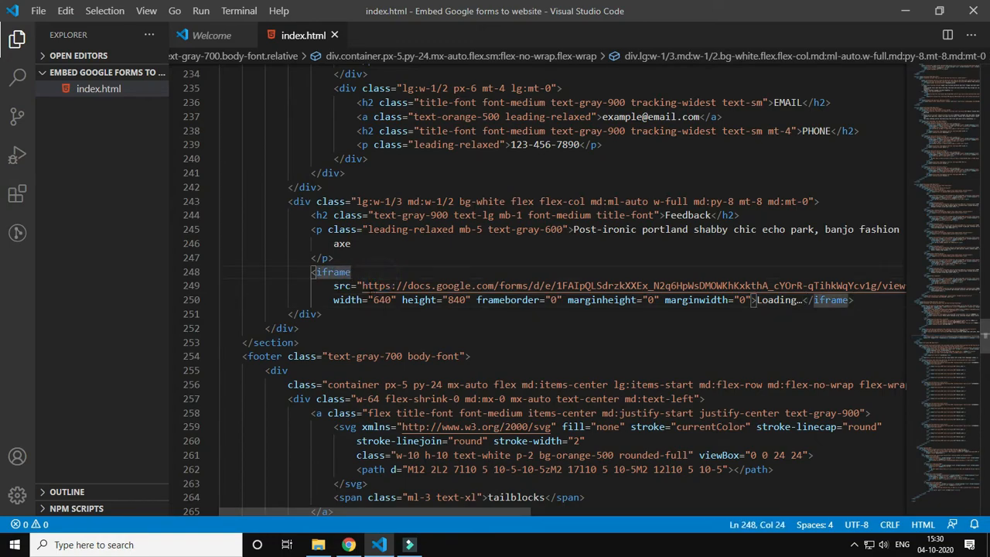
double_click(347, 300)
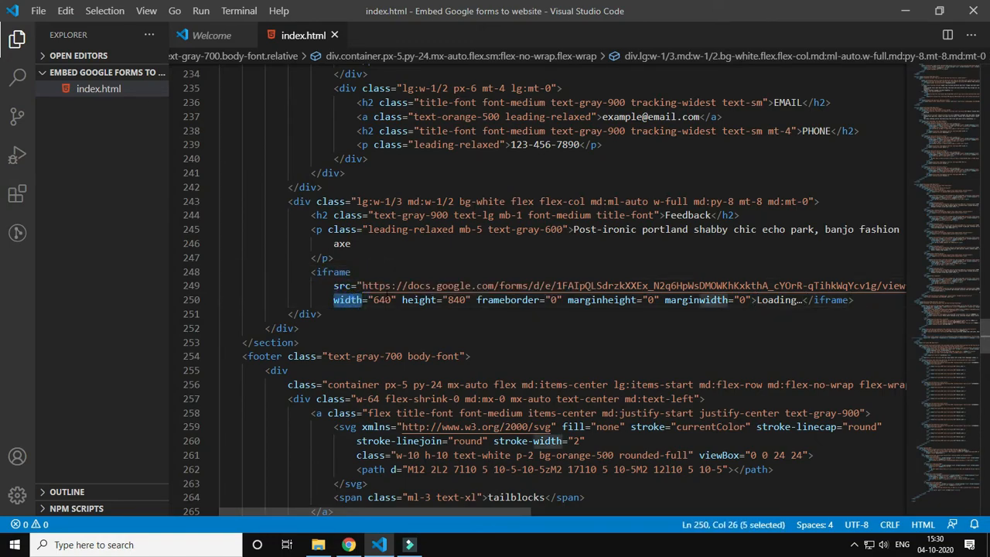
double_click(385, 300)
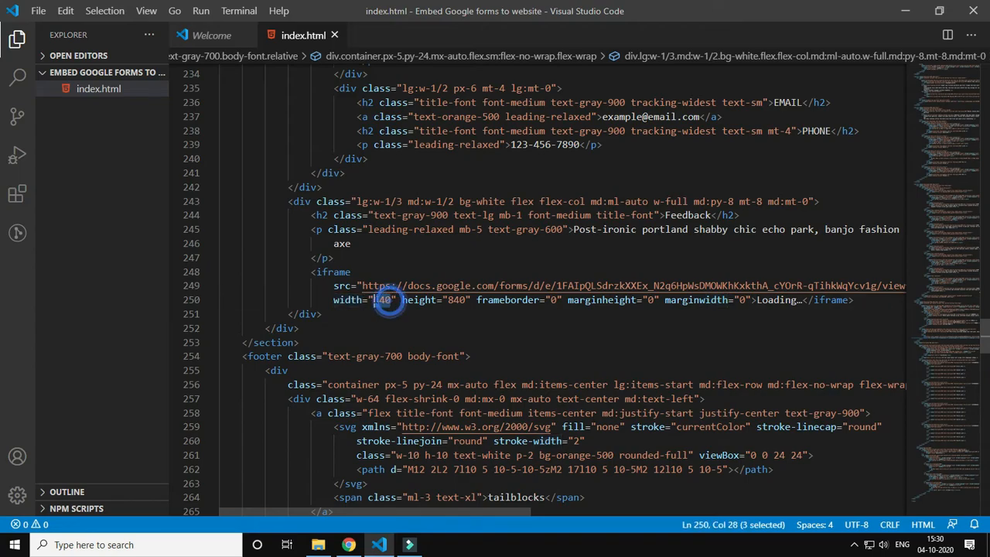
text(500)
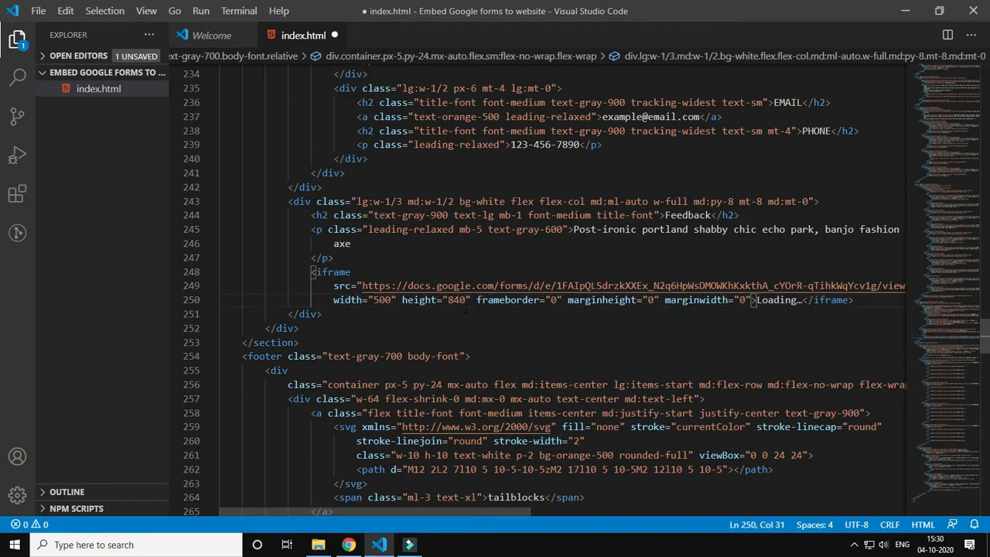
key(ctrl+s)
Reload the Tutorial page in Chrome and examine how the resized contact form fits beside the map in the Feedback section
key(alt+Tab)
click(333, 31)
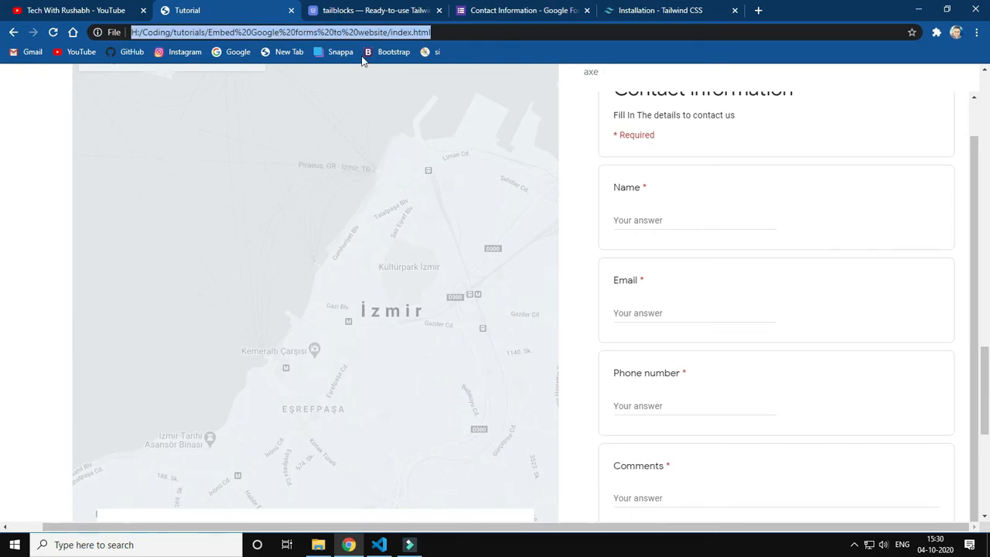
key(Return)
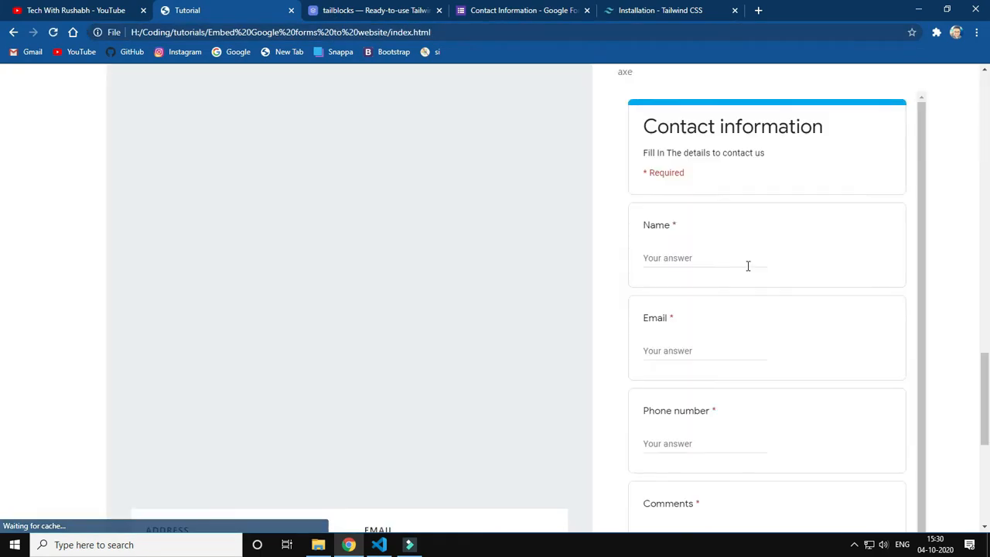
scroll(719, 259, up, 3)
scroll(743, 255, down, 1)
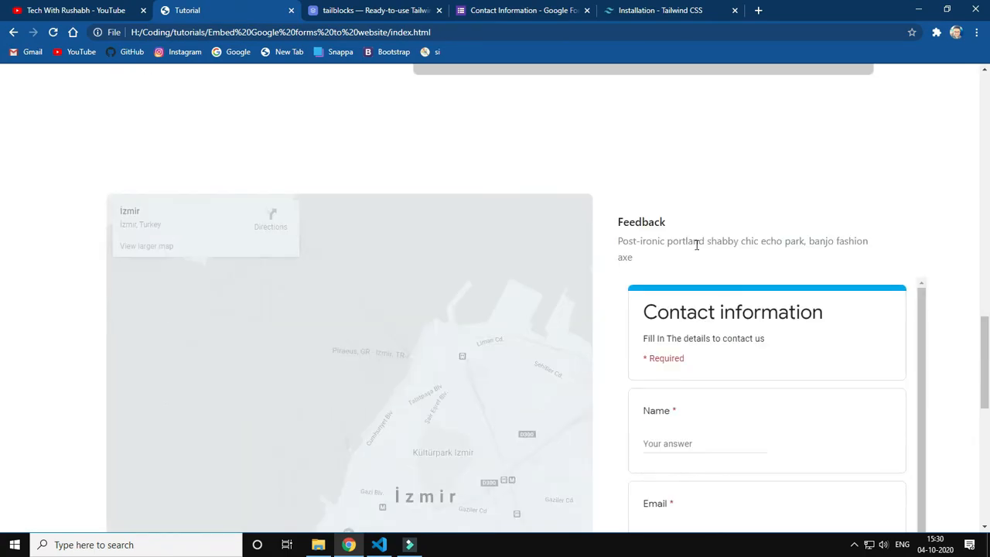
scroll(763, 270, down, 2)
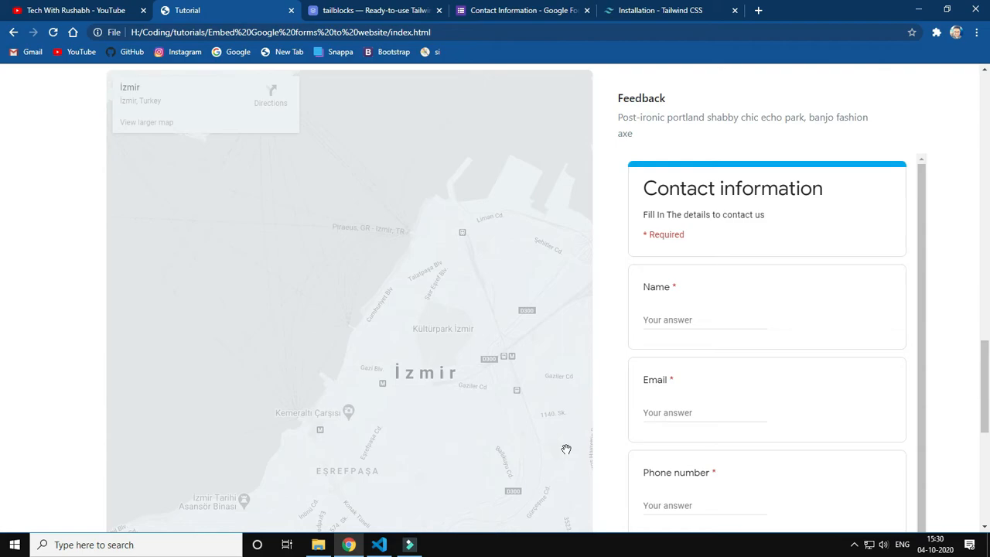
scroll(565, 451, down, 4)
scroll(601, 431, up, 5)
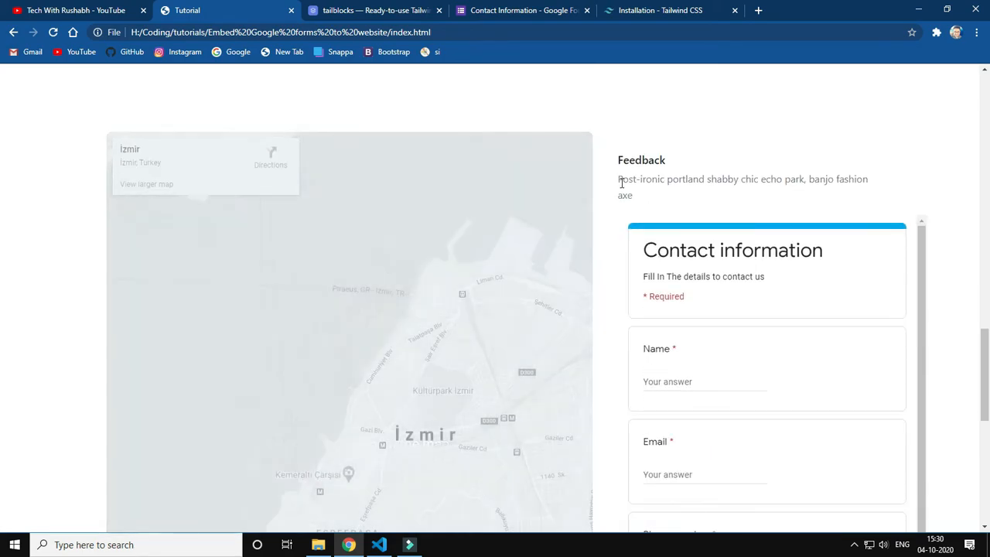
triple_click(657, 182)
click(657, 182)
scroll(718, 261, down, 1)
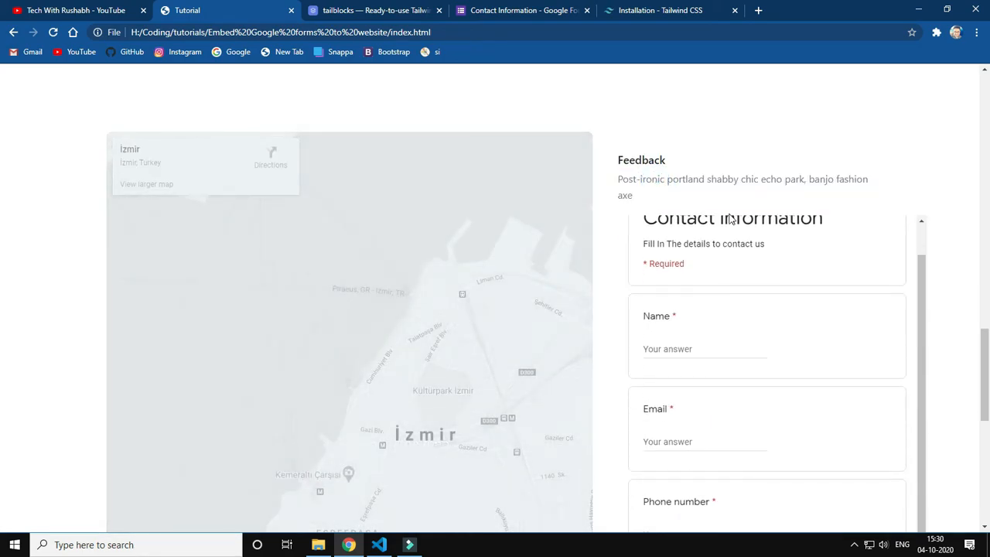
scroll(922, 253, up, 1)
scroll(935, 251, down, 3)
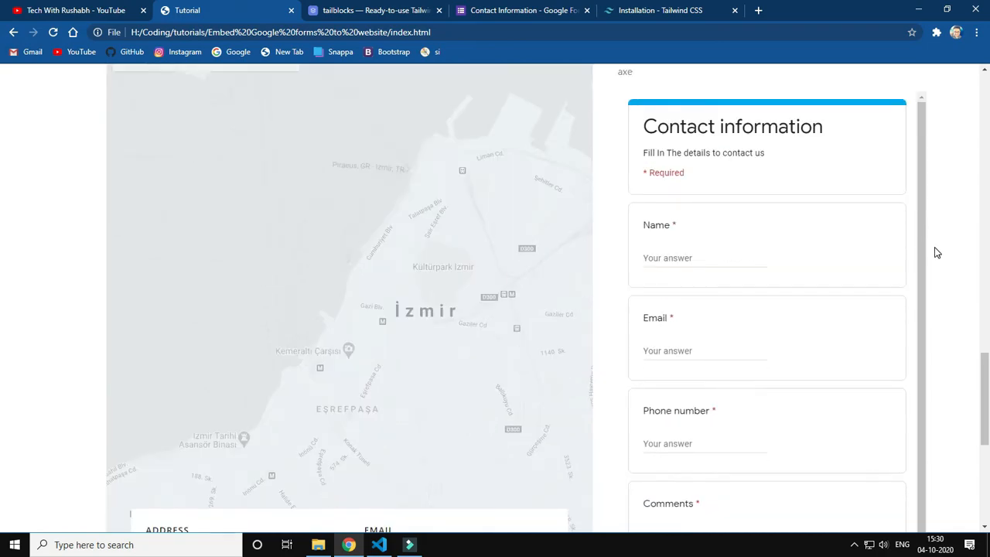
scroll(934, 252, down, 1)
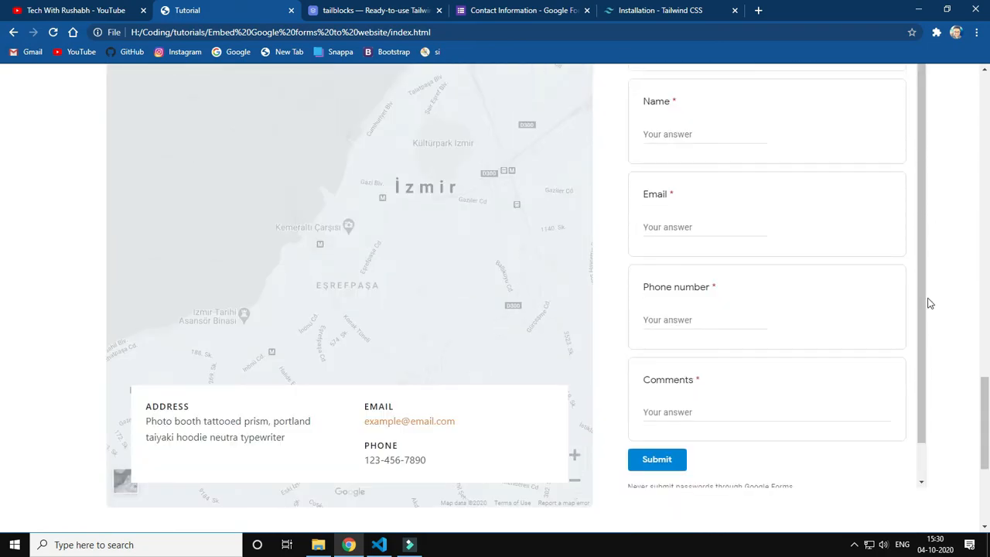
scroll(831, 394, down, 2)
scroll(822, 464, up, 6)
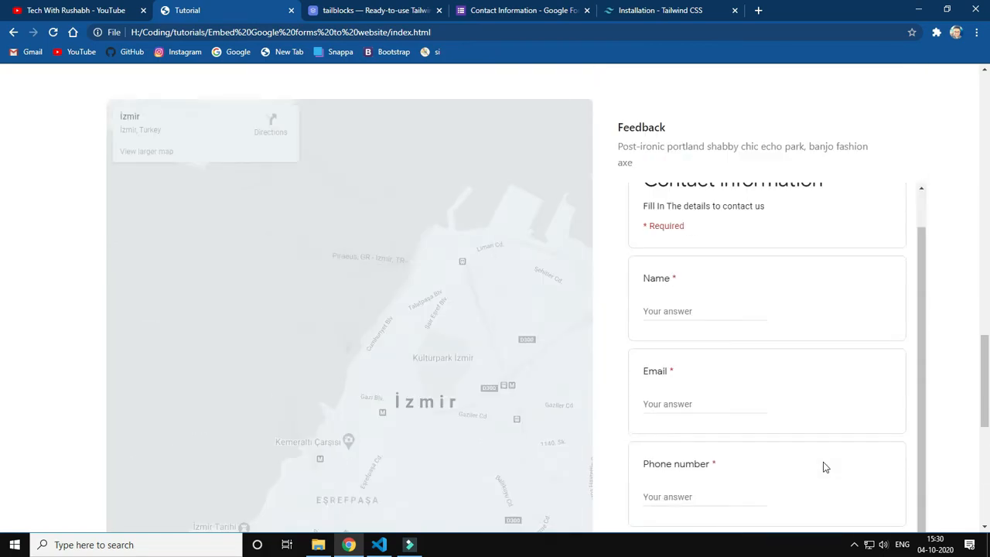
scroll(825, 467, up, 3)
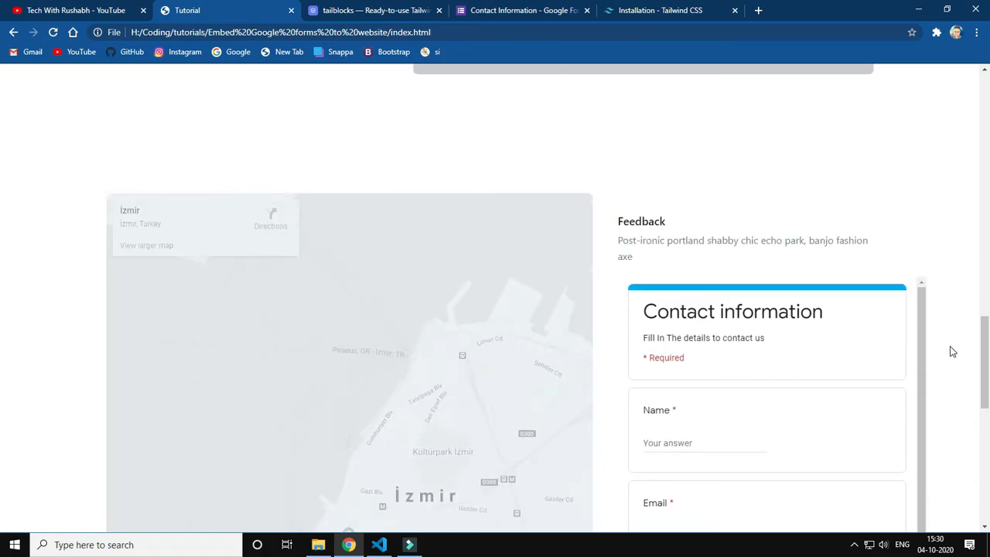
Fill in the embedded contact form's Name field with a first name and its Email field with a dummy e-mail address
scroll(951, 348, down, 2)
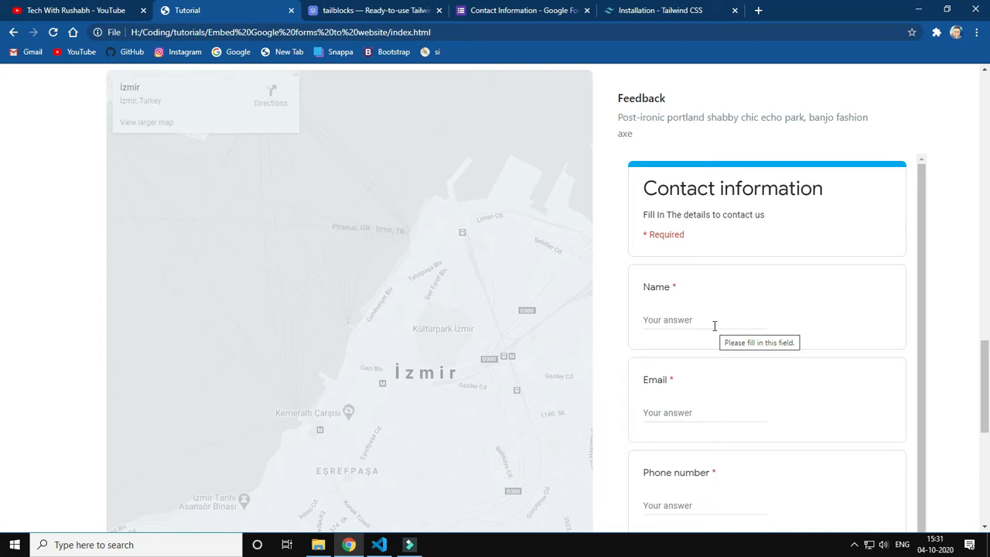
click(714, 326)
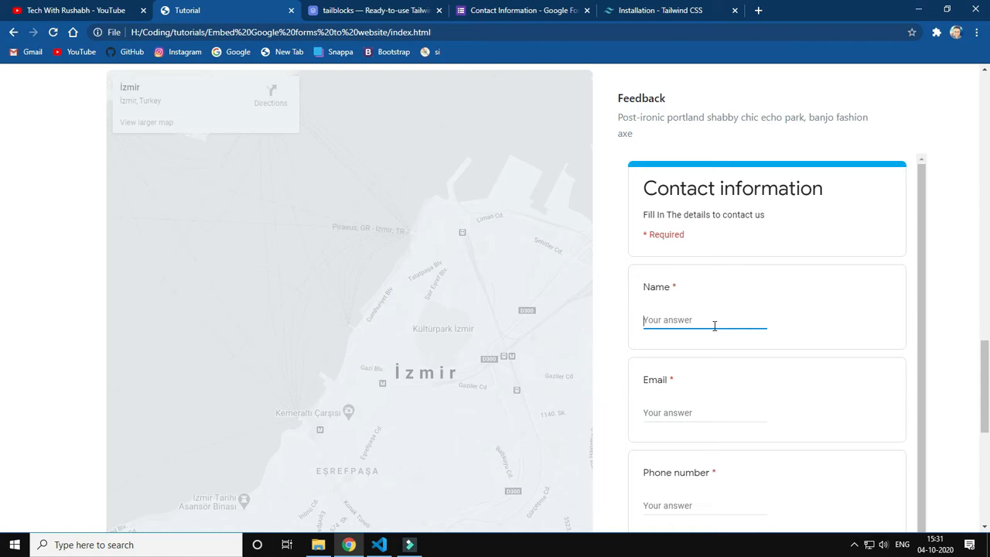
text(Rushabh)
click(695, 414)
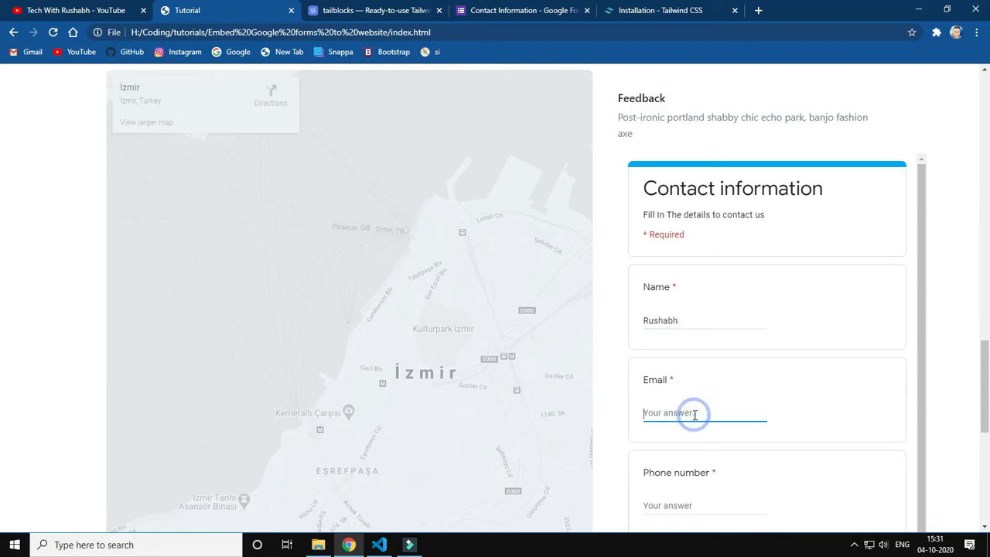
text(dummy@dummy.com)
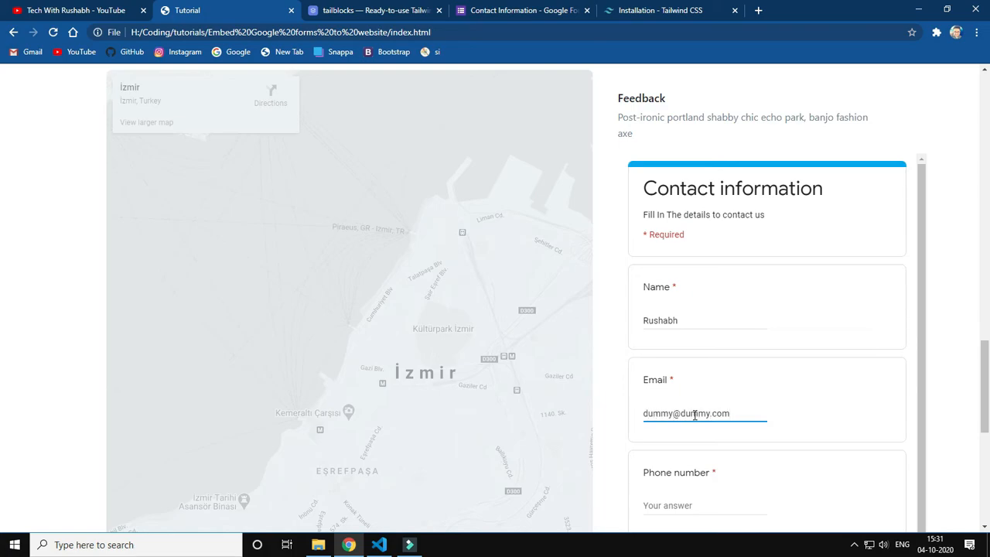
Fill in a phone number and the comment "Testing Form Submission" in the embedded contact form, and submit it
scroll(694, 393, down, 1)
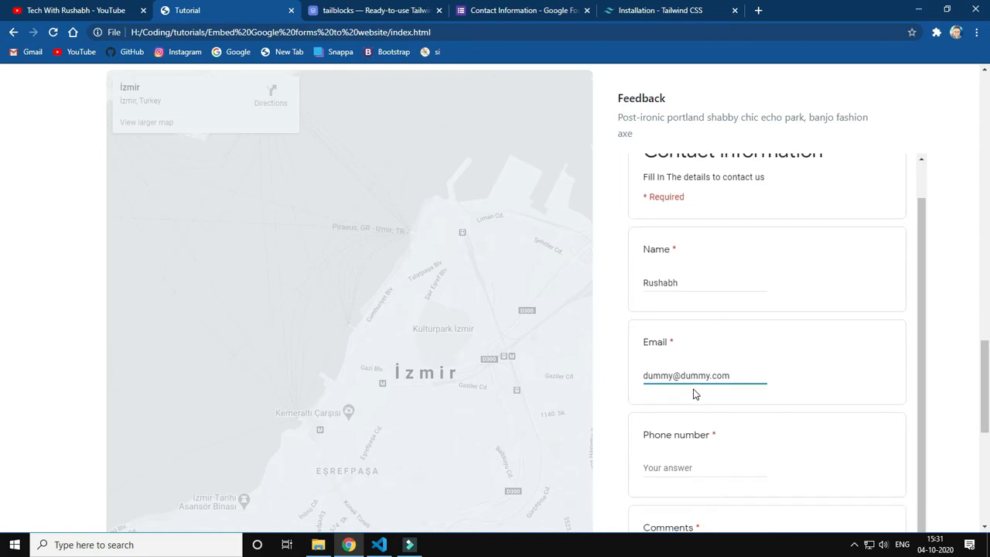
click(707, 465)
scroll(751, 376, down, 2)
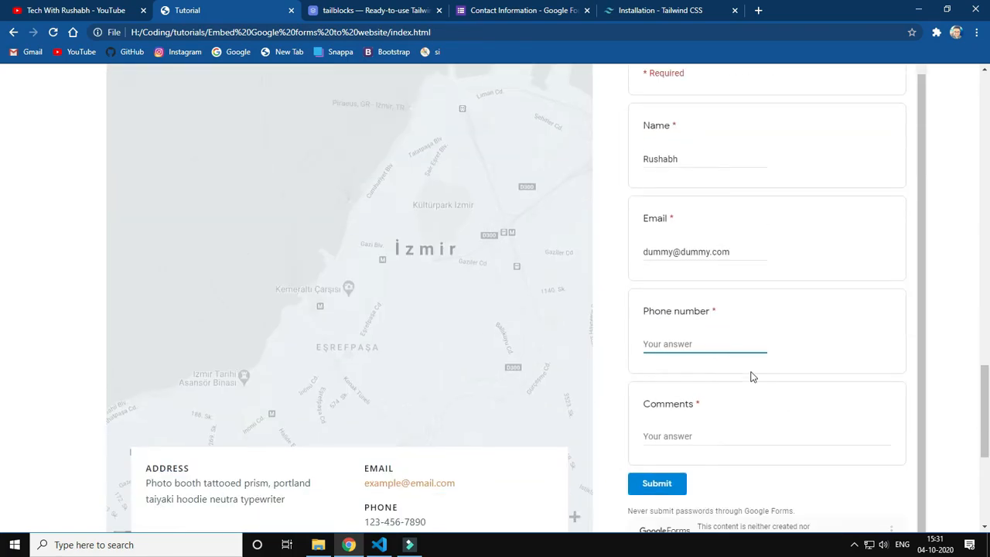
text(159164115)
click(715, 431)
text(Testing For)
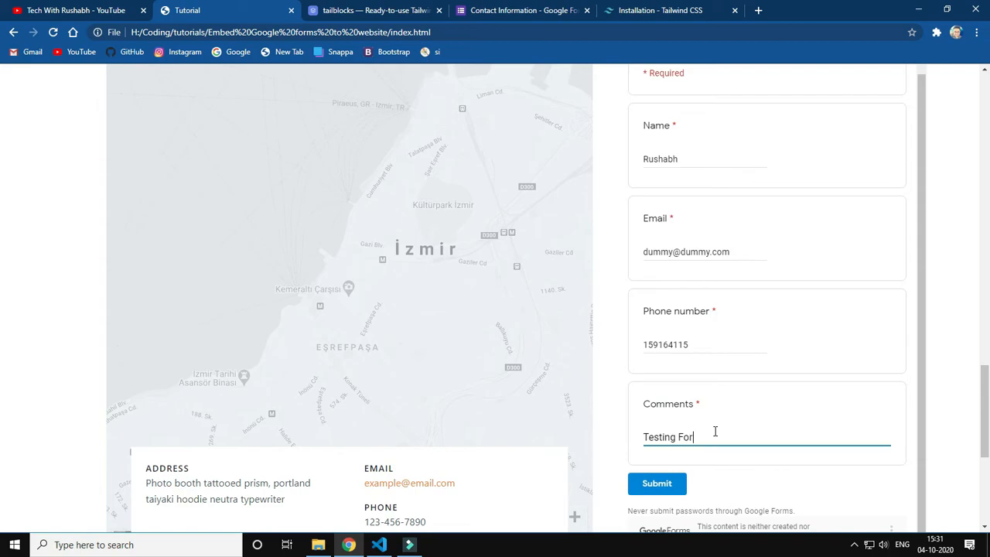
text(m Submissio)
scroll(701, 433, down, 1)
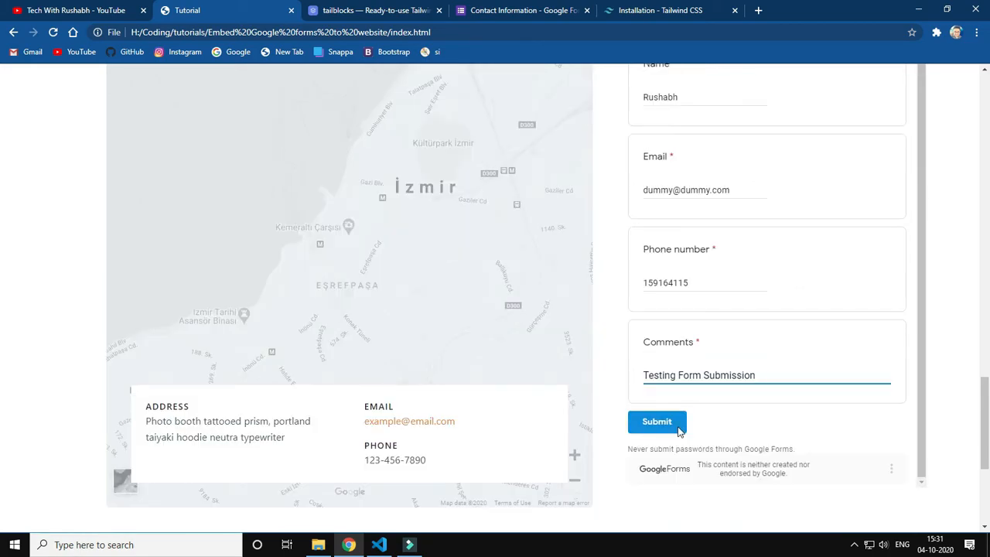
click(679, 427)
Examine the message that the embedded contact form displays after the submission
scroll(684, 390, up, 4)
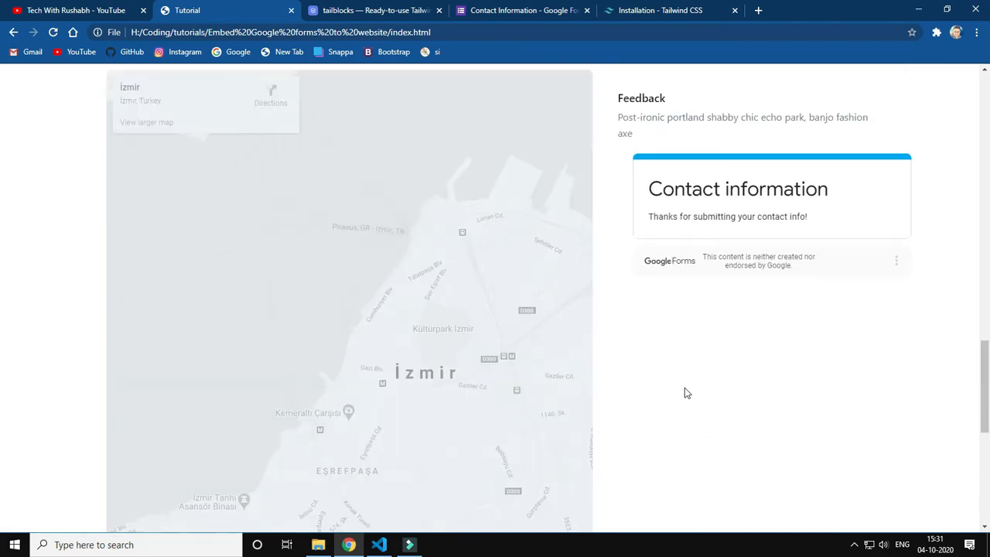
triple_click(677, 312)
click(773, 312)
drag(679, 340, 804, 342)
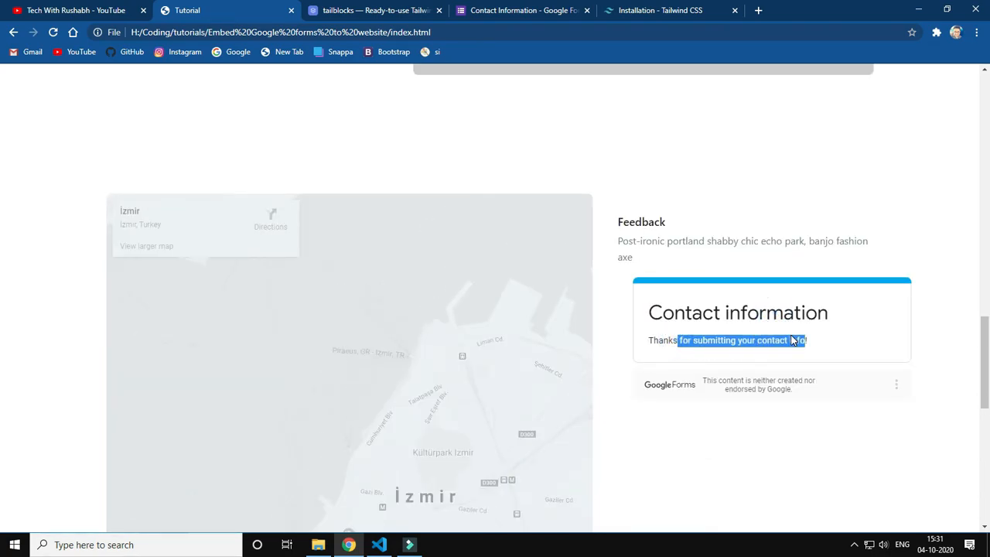
click(789, 339)
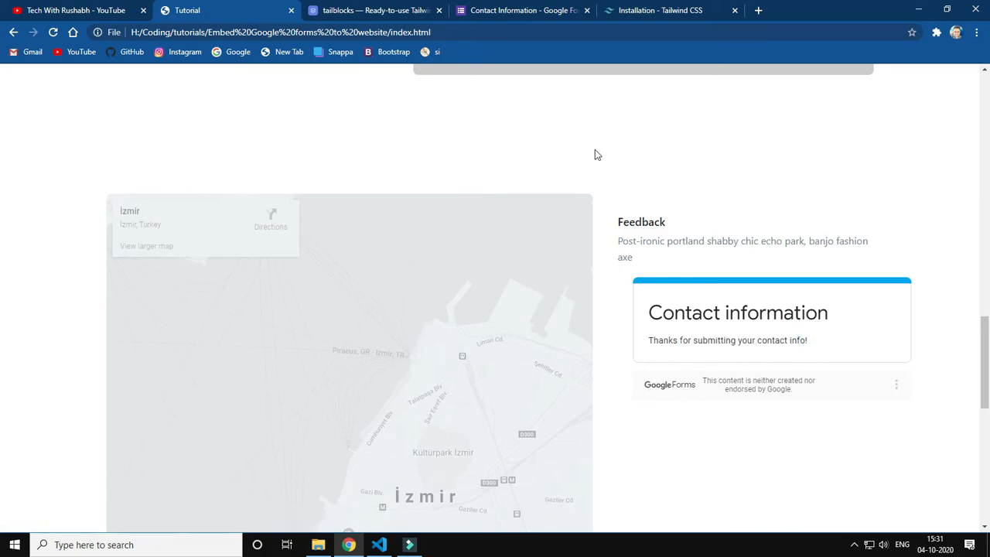
Switch to the Contact Information form in Google Forms and go back through the template gallery to the Forms home page
click(483, 8)
click(655, 111)
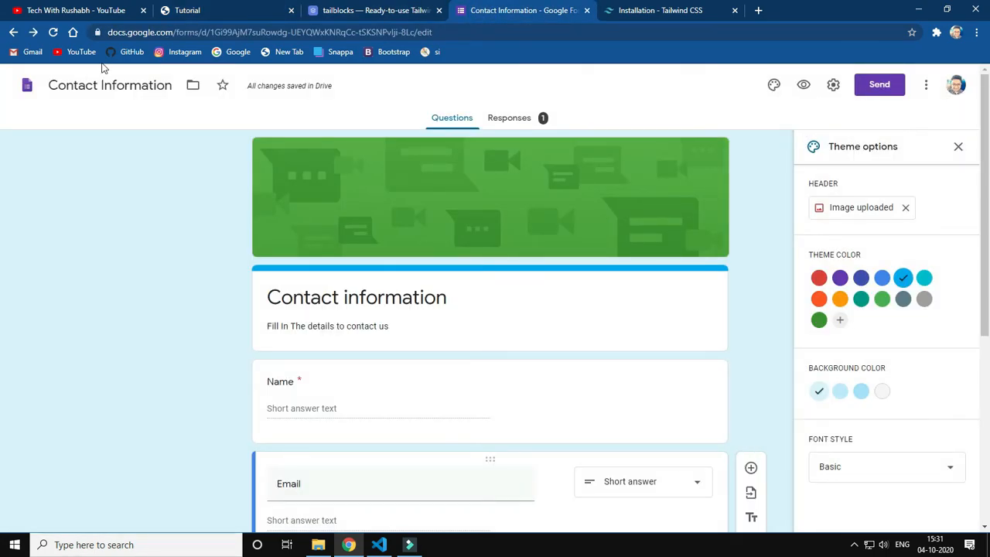
click(927, 90)
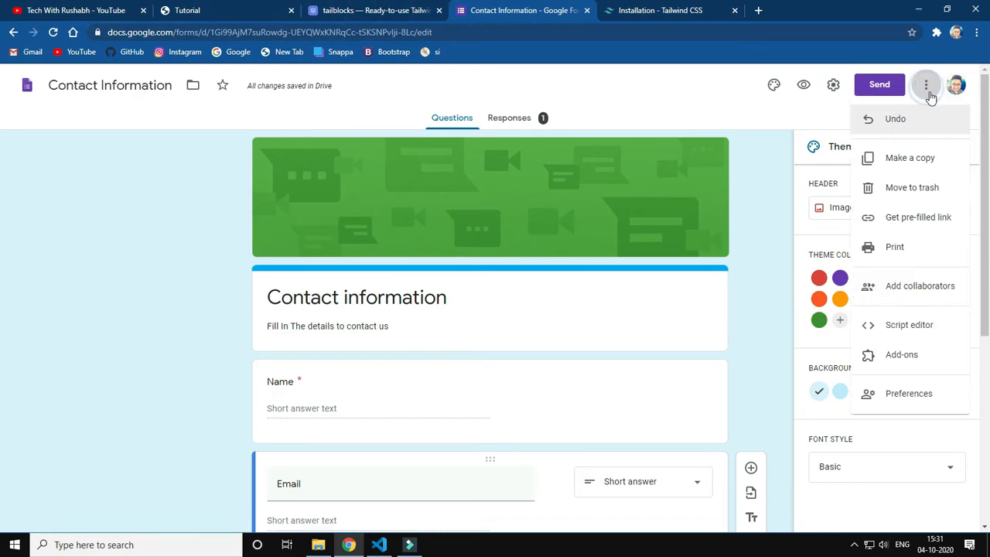
click(13, 31)
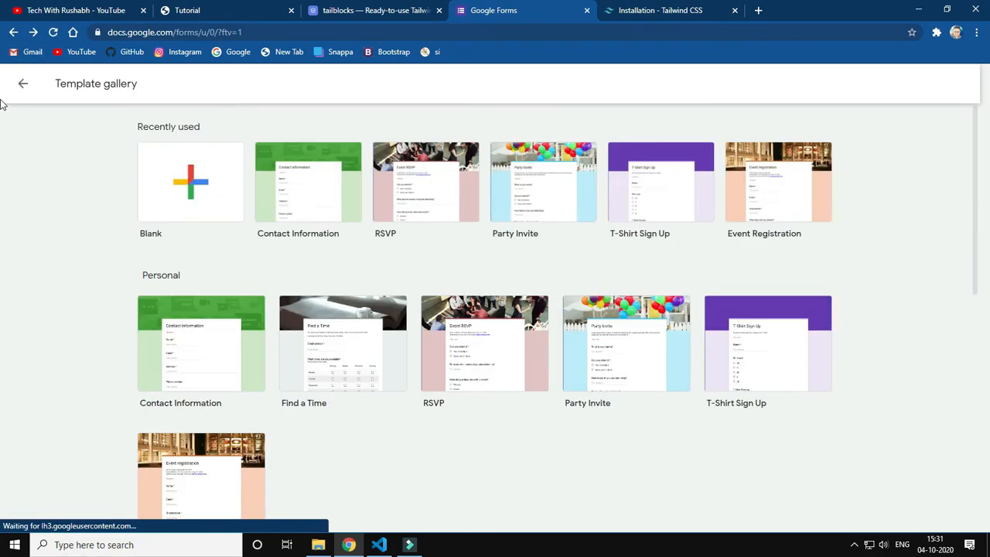
click(22, 83)
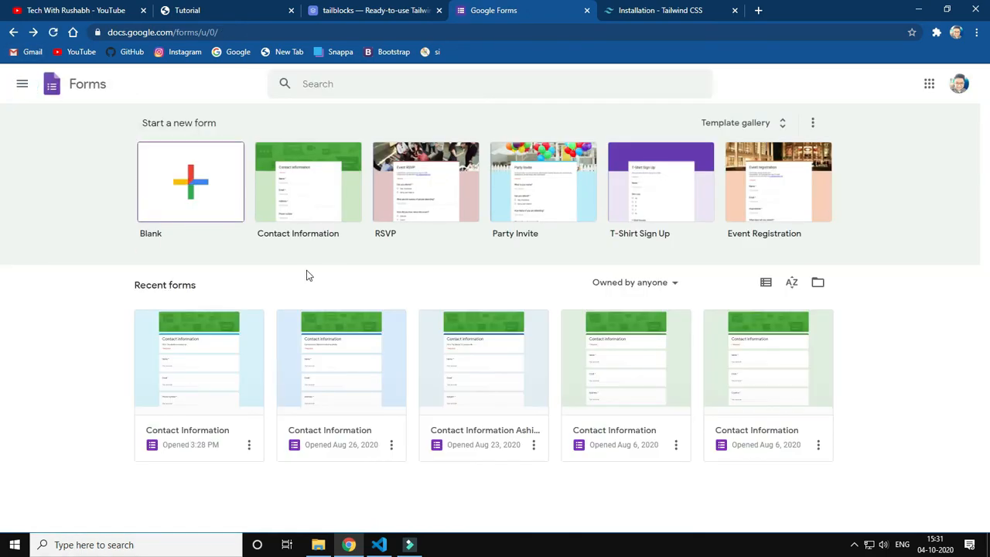
Open the most recently opened Contact Information form and display the summary of its responses
click(224, 348)
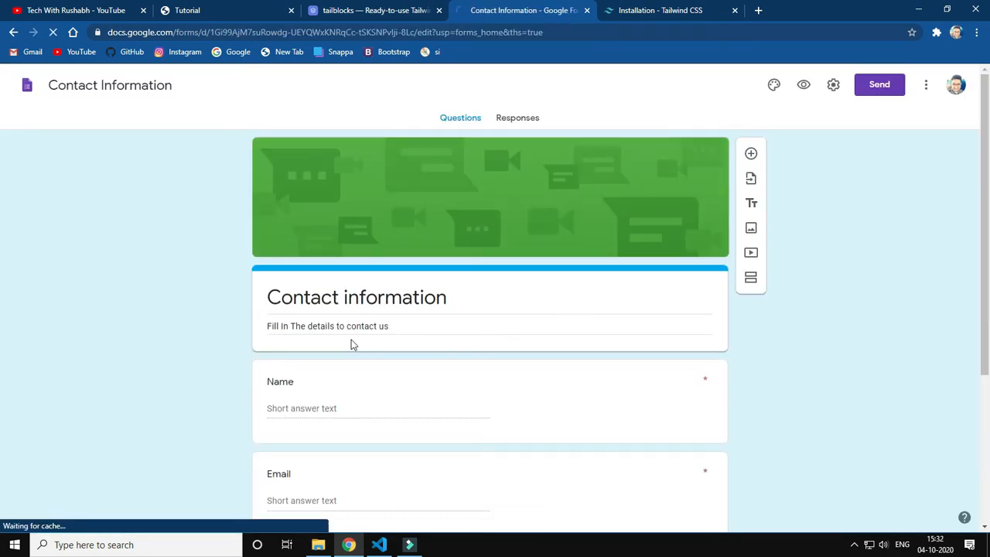
click(526, 120)
scroll(480, 202, down, 1)
scroll(426, 214, up, 1)
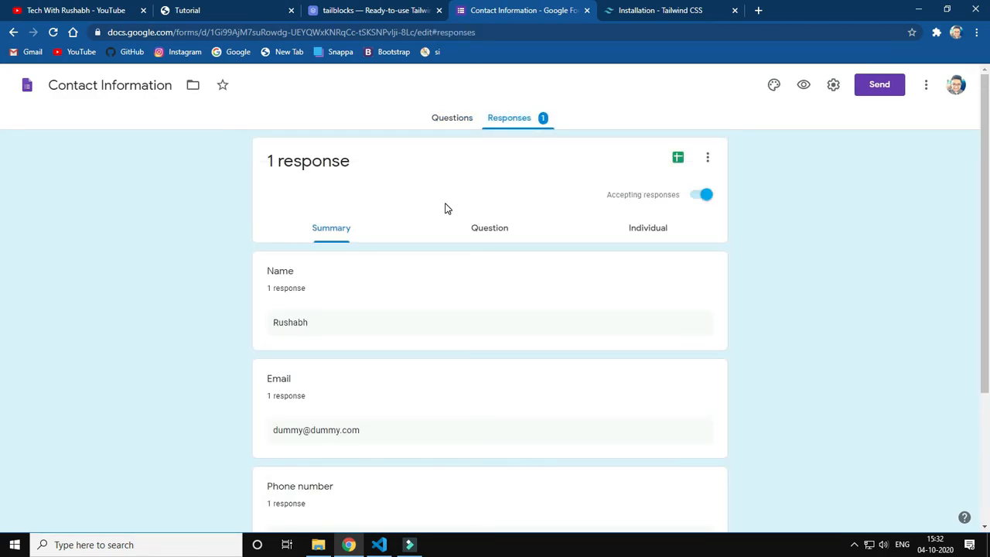
Move the Contact Information form's browser tab directly beside the Tutorial page's tab
click(255, 10)
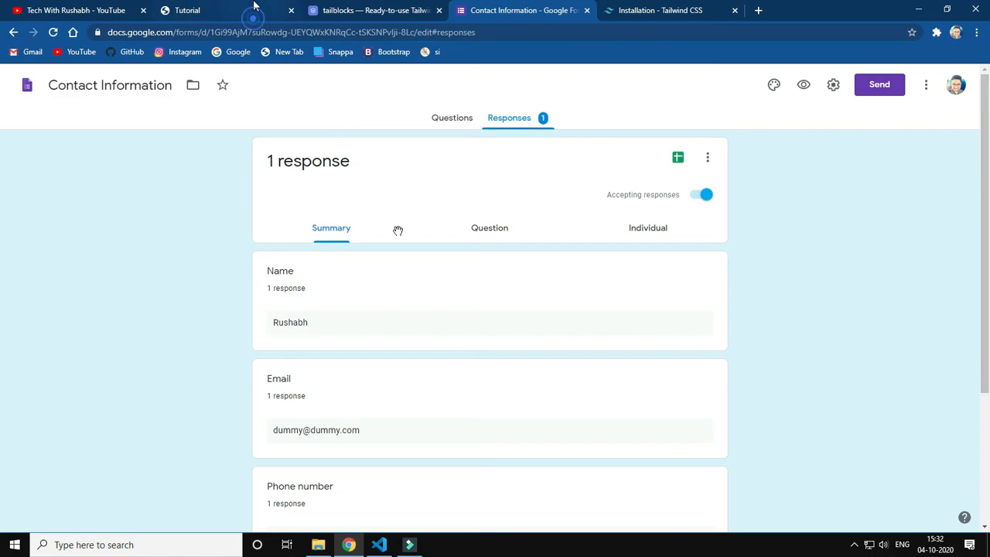
click(503, 10)
drag(502, 10, 394, 12)
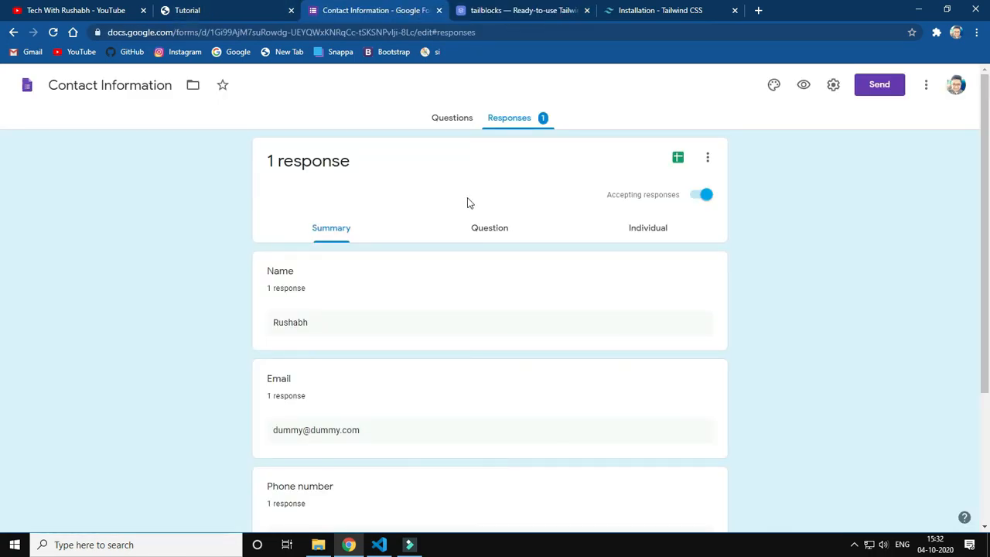
Check the submitted name, email, phone number and comment in the form's response summary
scroll(464, 203, down, 1)
scroll(455, 205, down, 1)
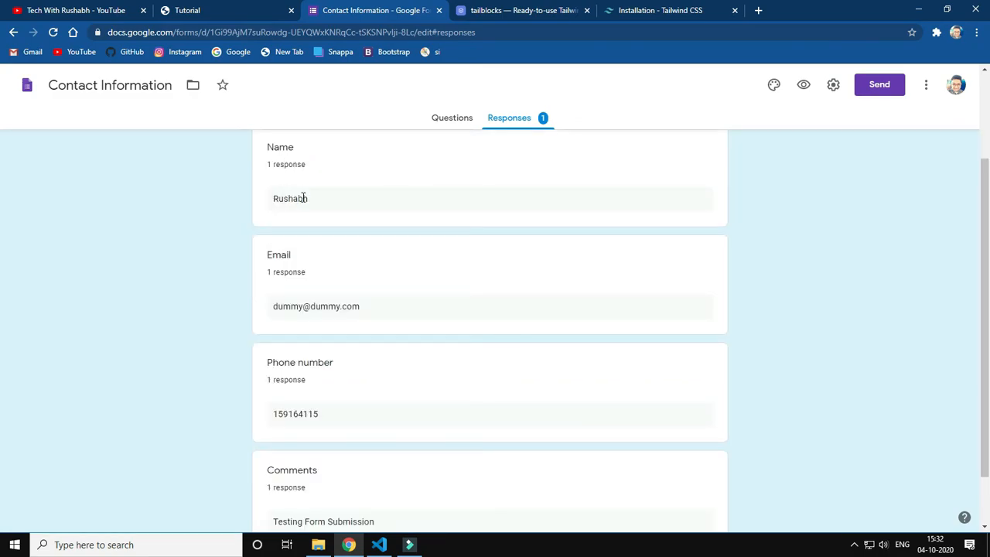
scroll(319, 238, down, 1)
scroll(340, 274, down, 1)
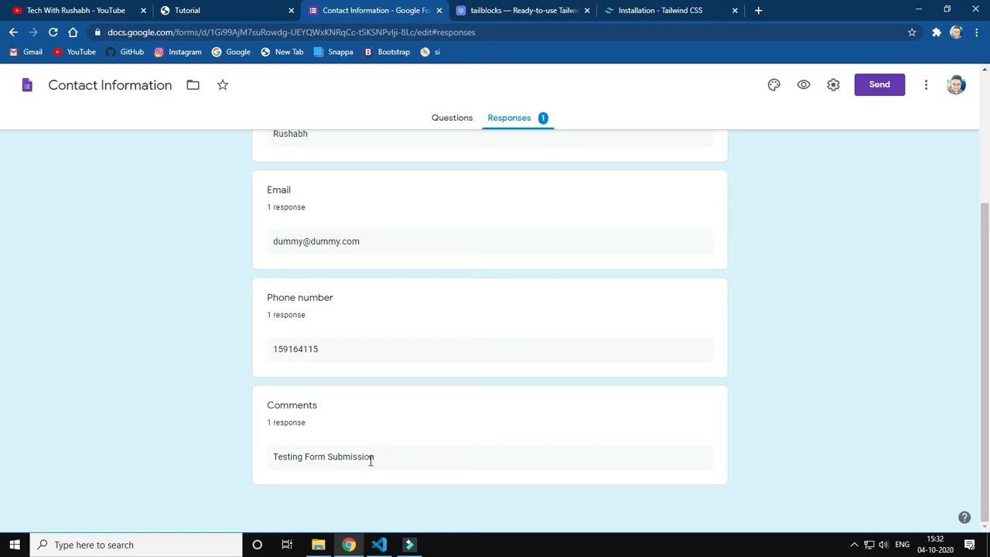
scroll(370, 459, up, 3)
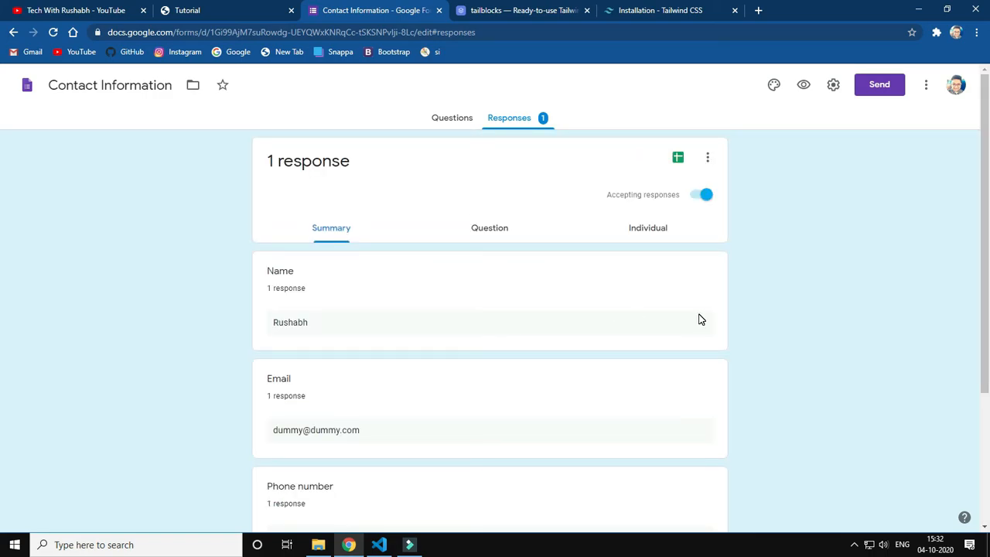
Return to the Tutorial demo page and reload it to refresh the embedded contact form
click(197, 8)
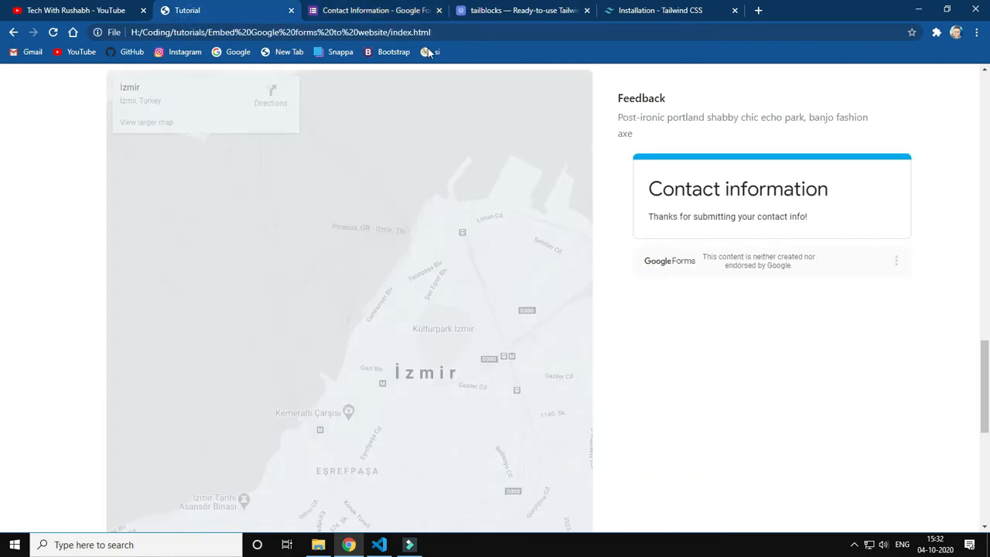
click(442, 28)
key(Return)
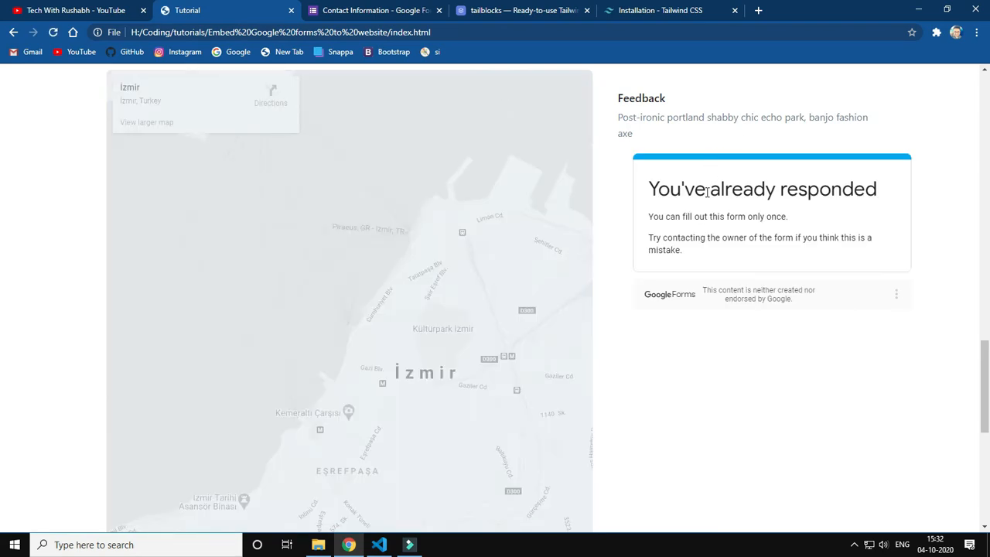
Examine the message that the embedded form in the Feedback section shows after the page reload
drag(713, 188, 883, 194)
click(882, 193)
click(784, 193)
double_click(784, 194)
click(784, 215)
double_click(783, 217)
click(793, 220)
drag(650, 188, 842, 258)
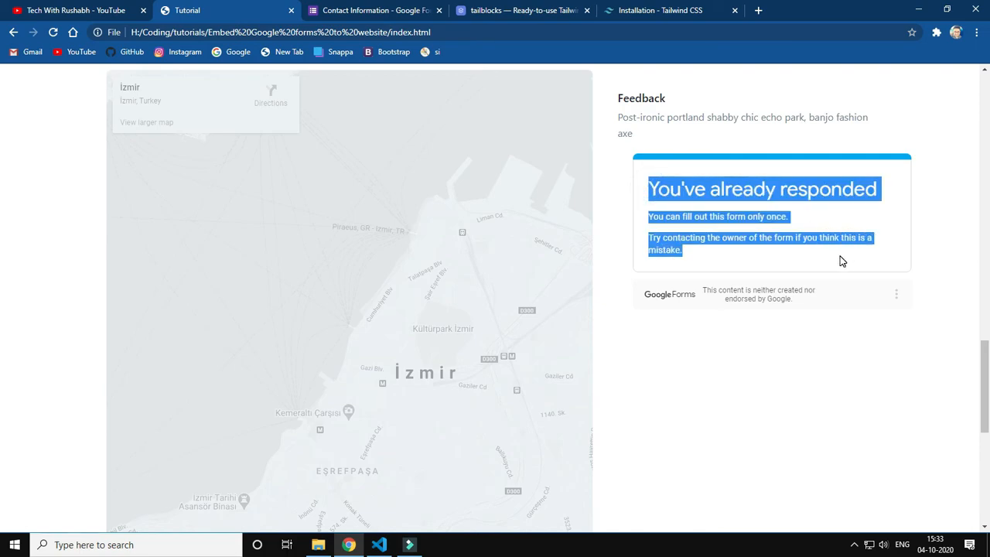
click(841, 260)
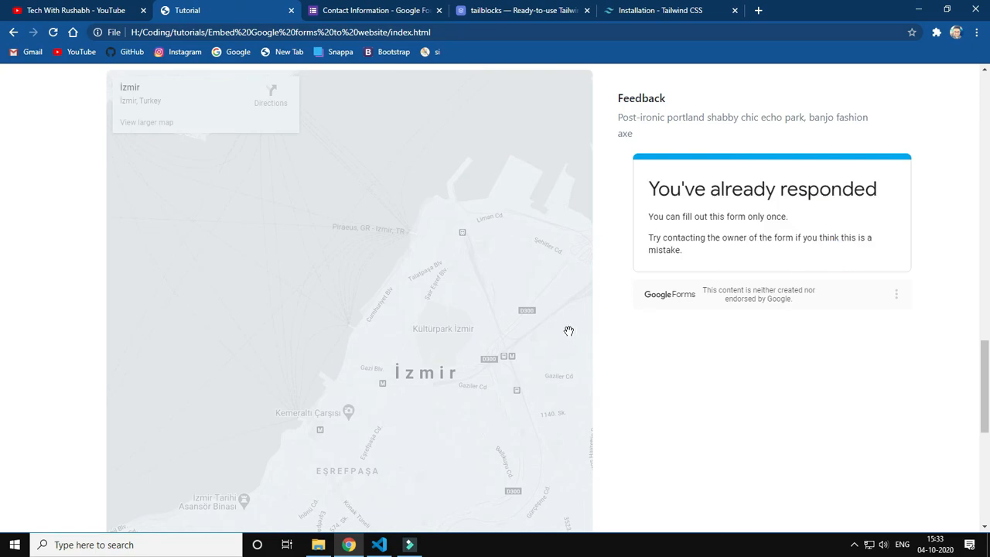
drag(649, 217, 684, 259)
click(683, 258)
mouse_move(658, 191)
mouse_down()
mouse_move(673, 241)
mouse_move(702, 263)
mouse_move(658, 217)
mouse_move(648, 188)
mouse_up()
click(702, 263)
click(648, 188)
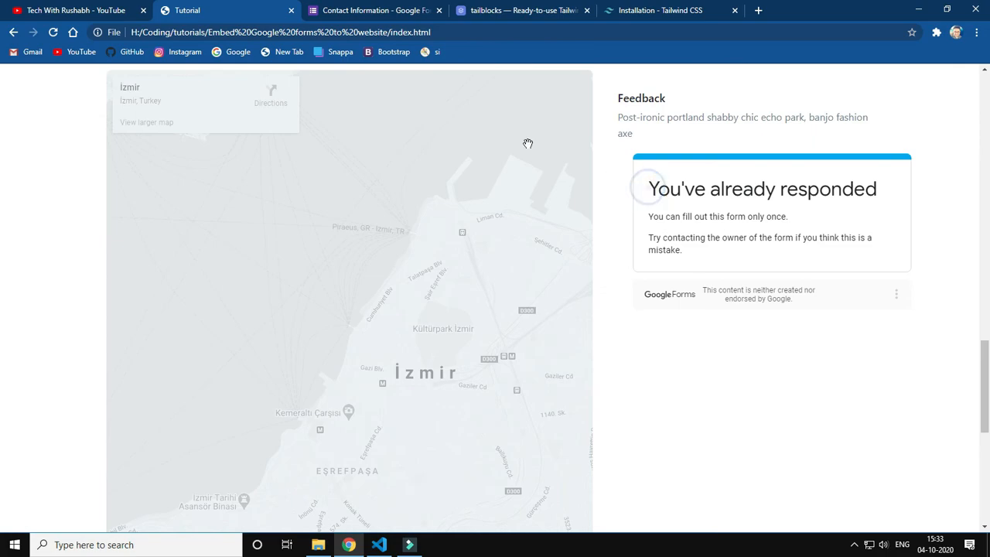
double_click(742, 185)
click(814, 192)
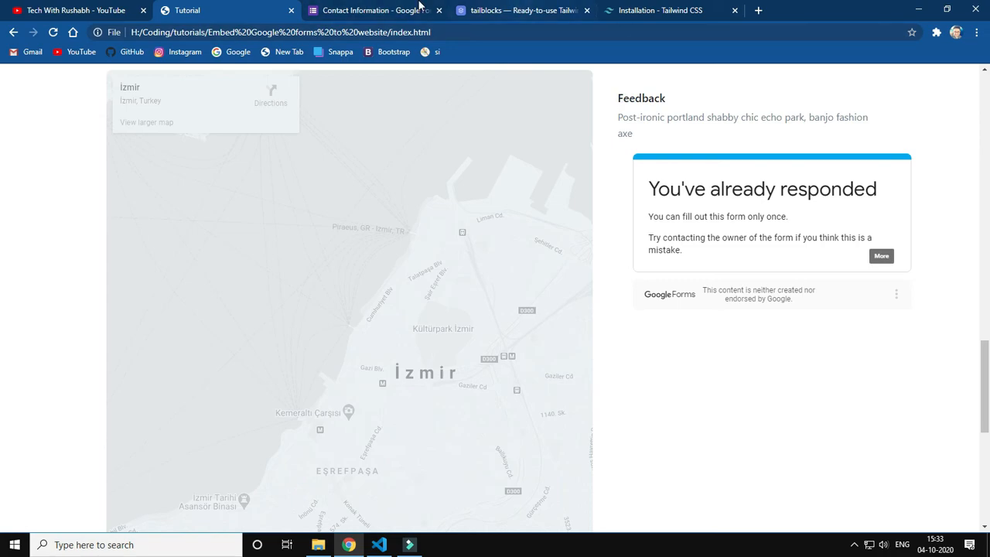
Switch back to the Contact Information form in Google Forms and review all answers in its response summary
click(418, 9)
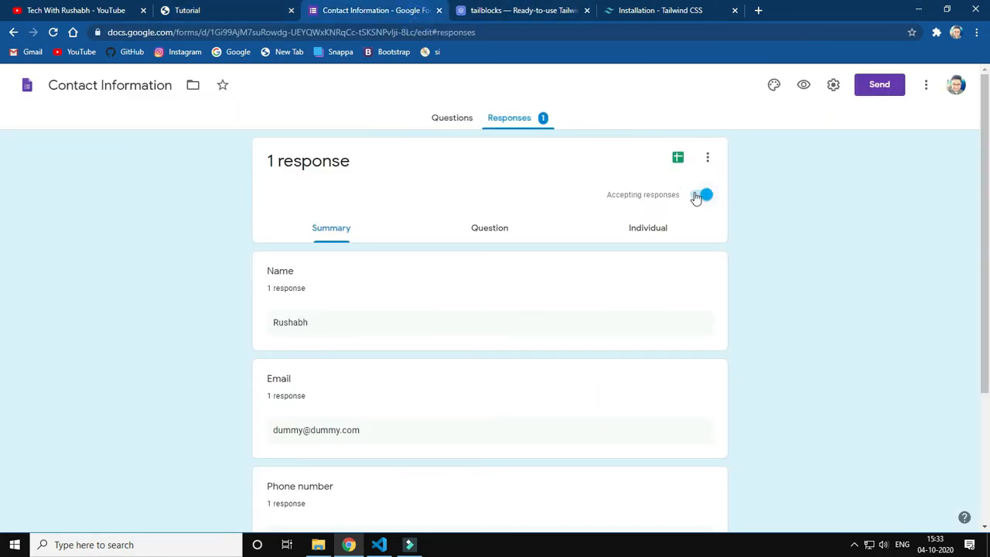
scroll(804, 234, down, 3)
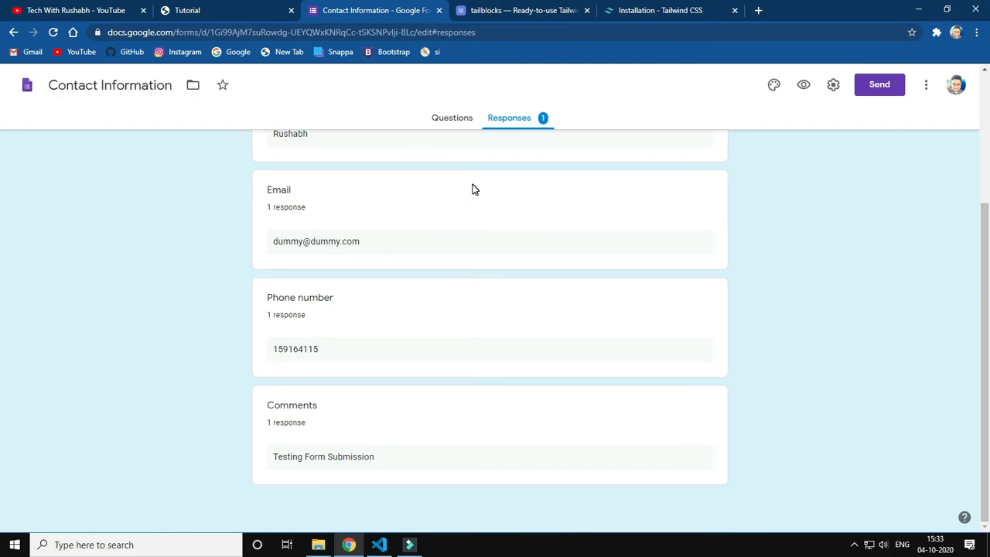
scroll(474, 190, up, 1)
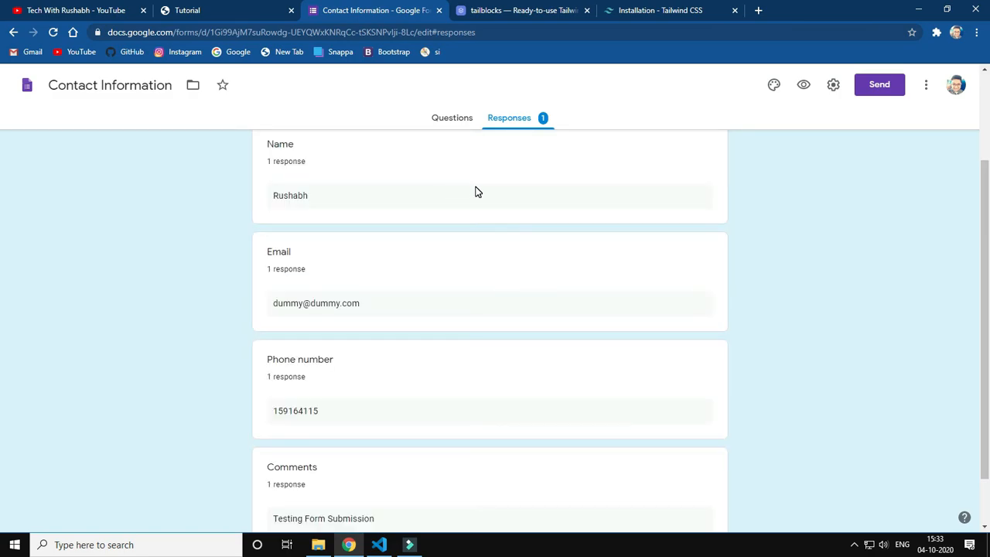
scroll(492, 214, up, 2)
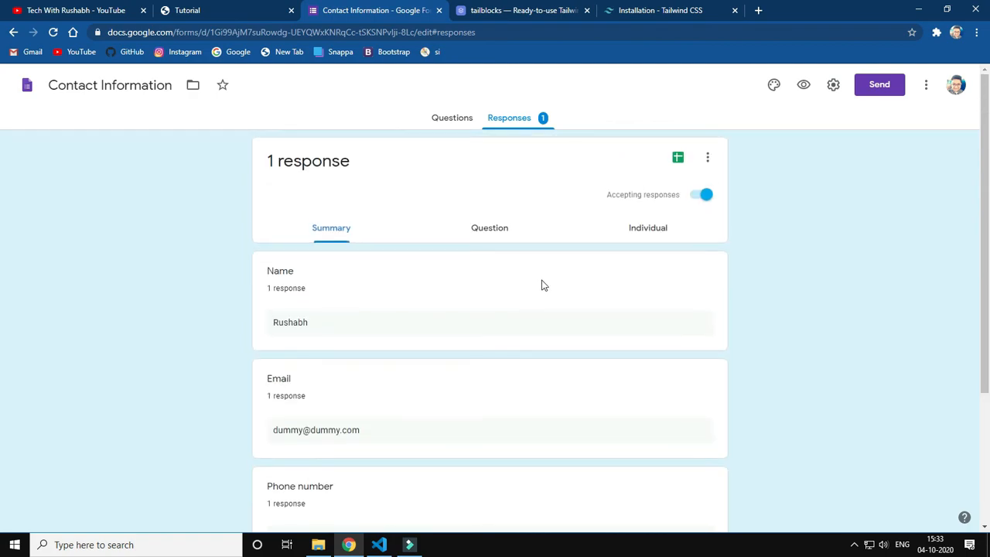
Switch the form's Accepting responses setting off and back on, and check the additional options for managing responses
click(694, 198)
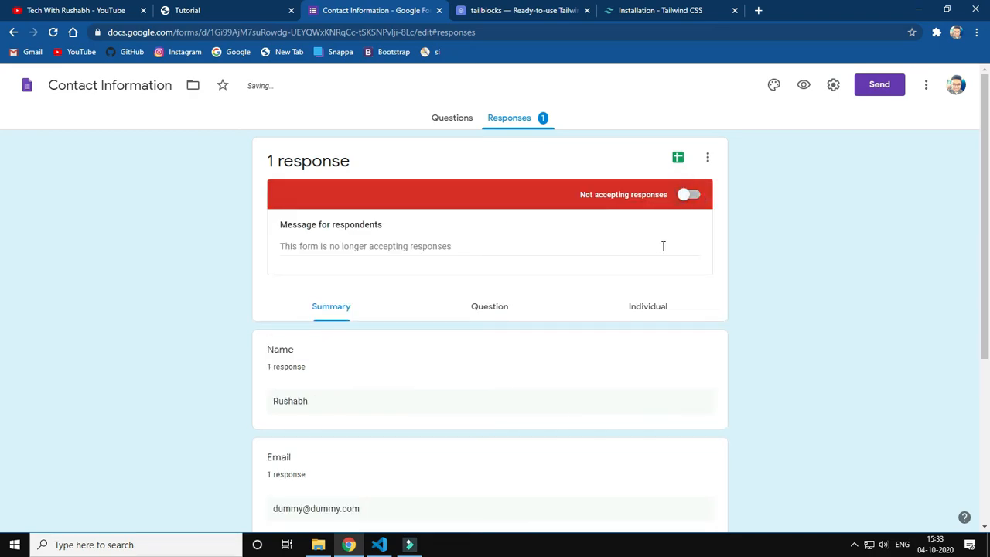
click(689, 195)
click(710, 161)
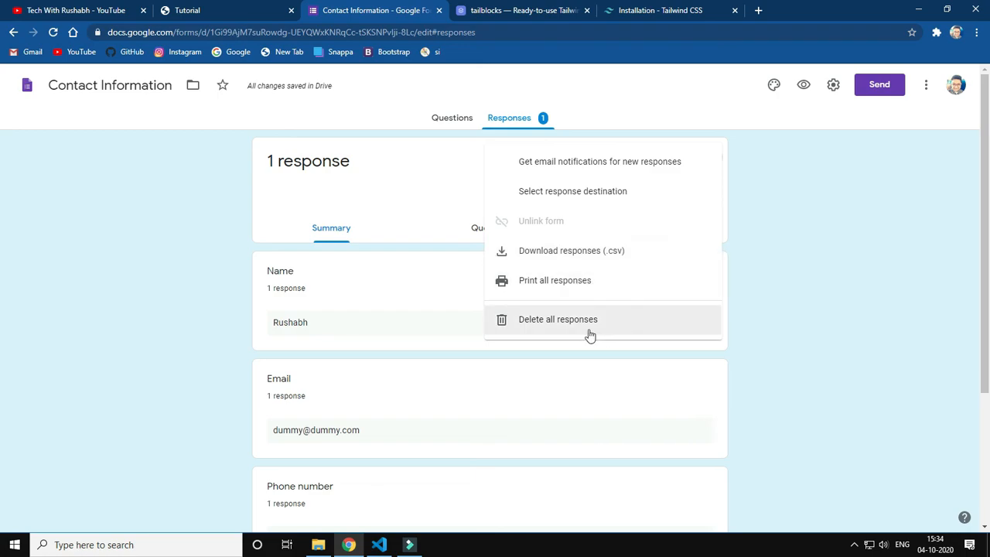
click(782, 298)
scroll(781, 298, down, 3)
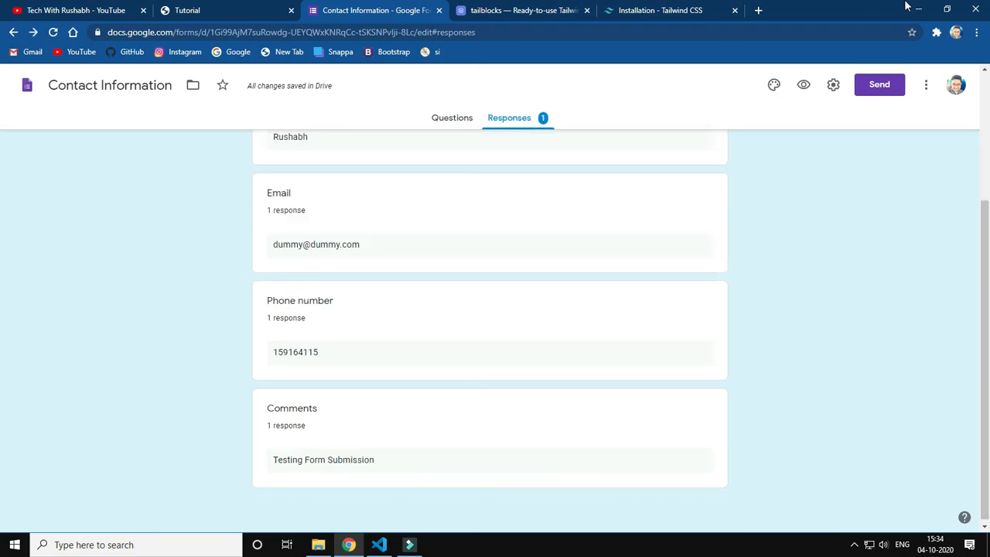
click(917, 9)
click(915, 8)
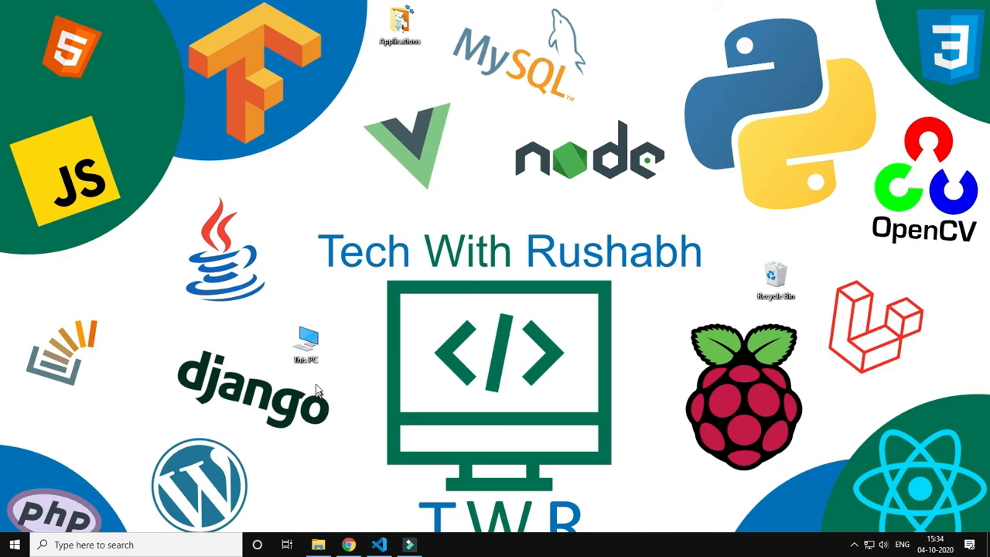
mouse_move(325, 317)
mouse_down()
mouse_move(341, 375)
mouse_move(355, 387)
mouse_up()
Switch to the YouTube channel page in the browser and look through its uploads and course playlists
click(349, 545)
click(82, 10)
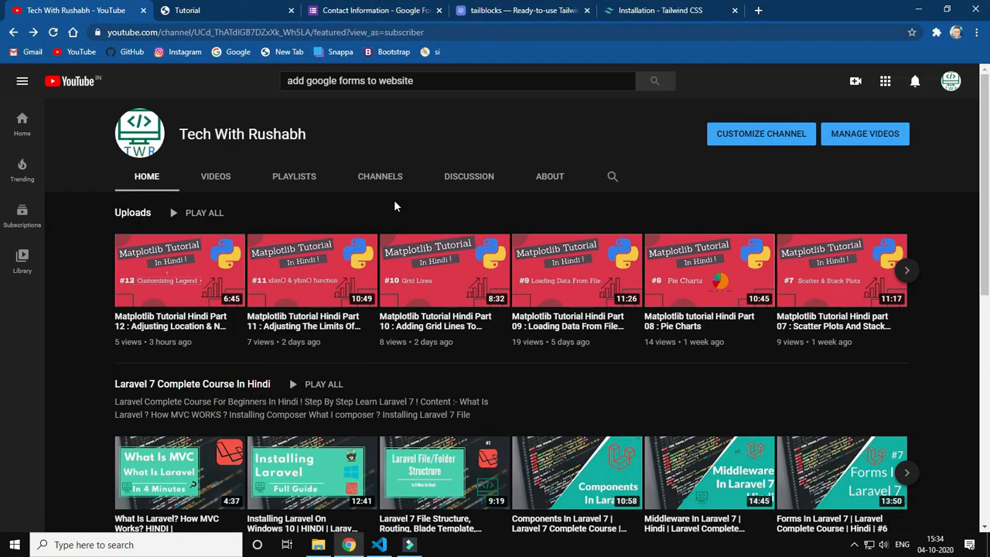
scroll(393, 200, down, 3)
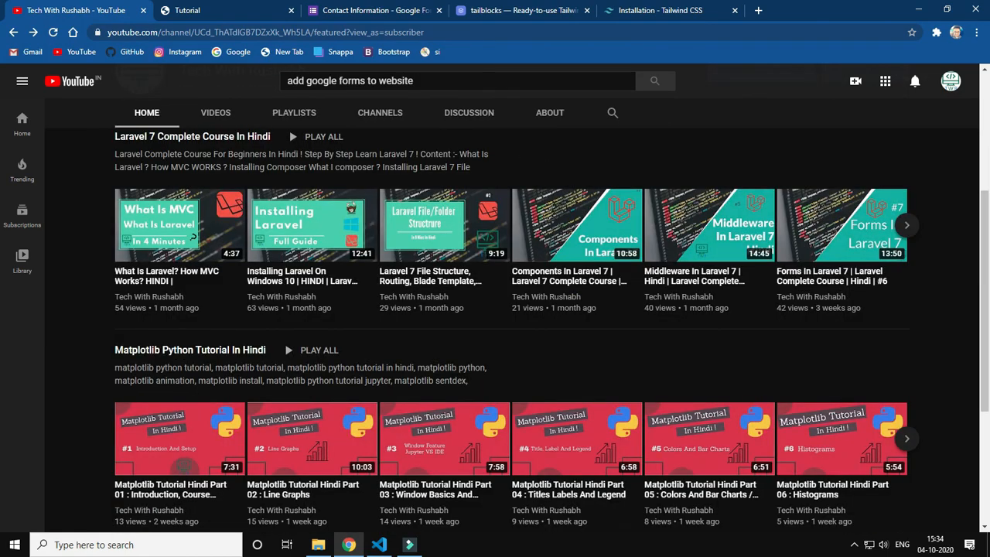